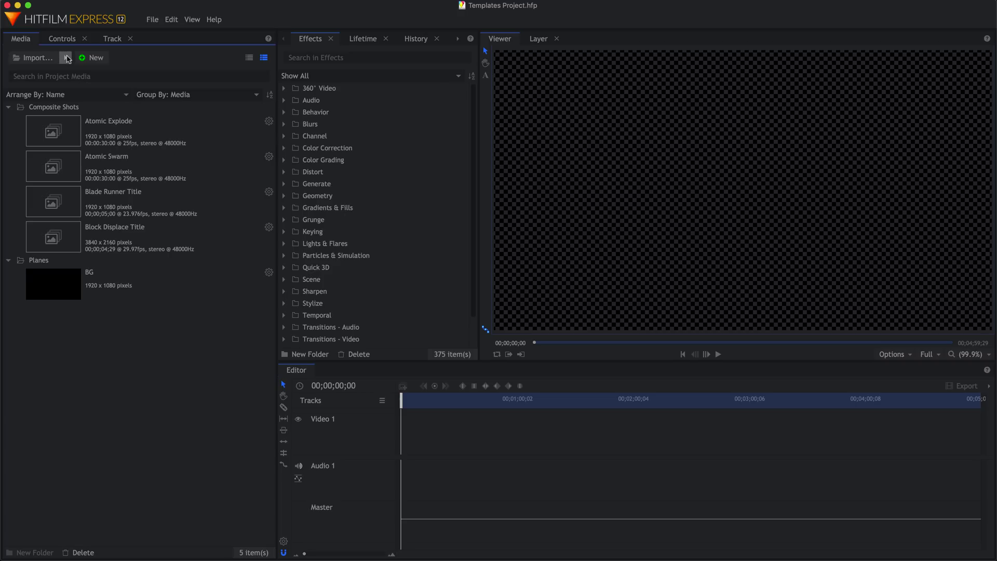
- Import the installed Clean Box Line template into the project as a regular template clip
click(65, 57)
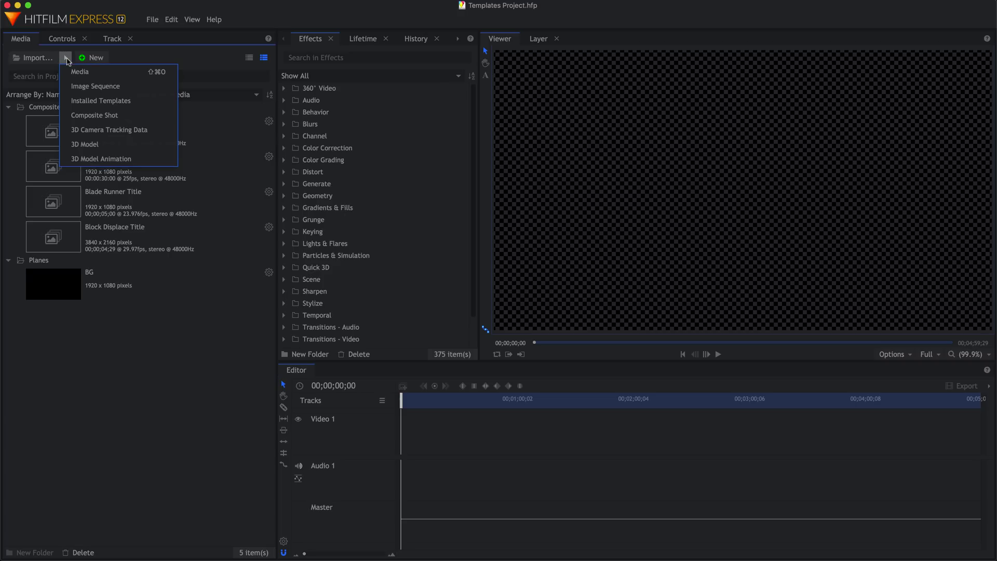
click(140, 102)
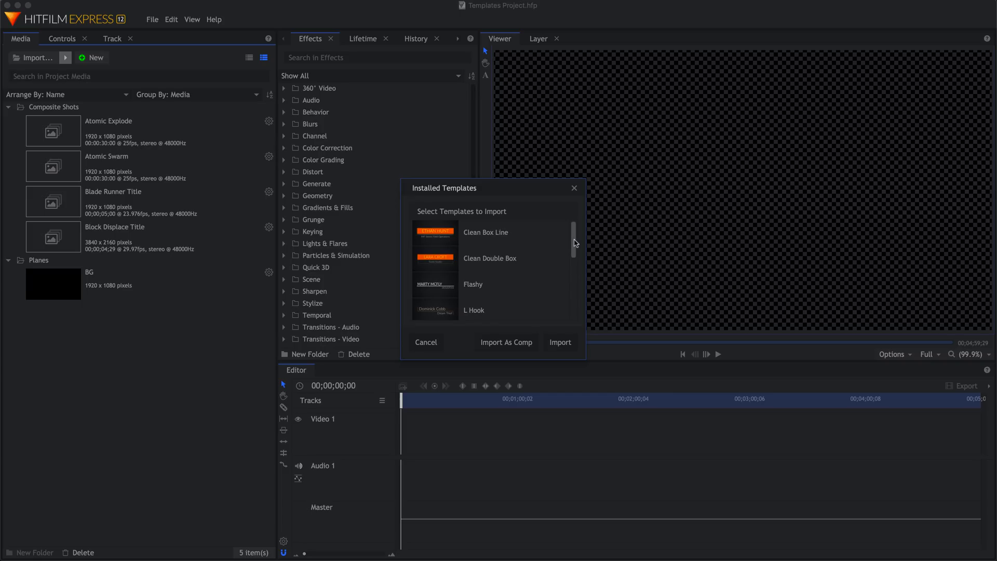
mouse_move(575, 242)
mouse_down()
mouse_move(570, 297)
mouse_move(574, 229)
mouse_up()
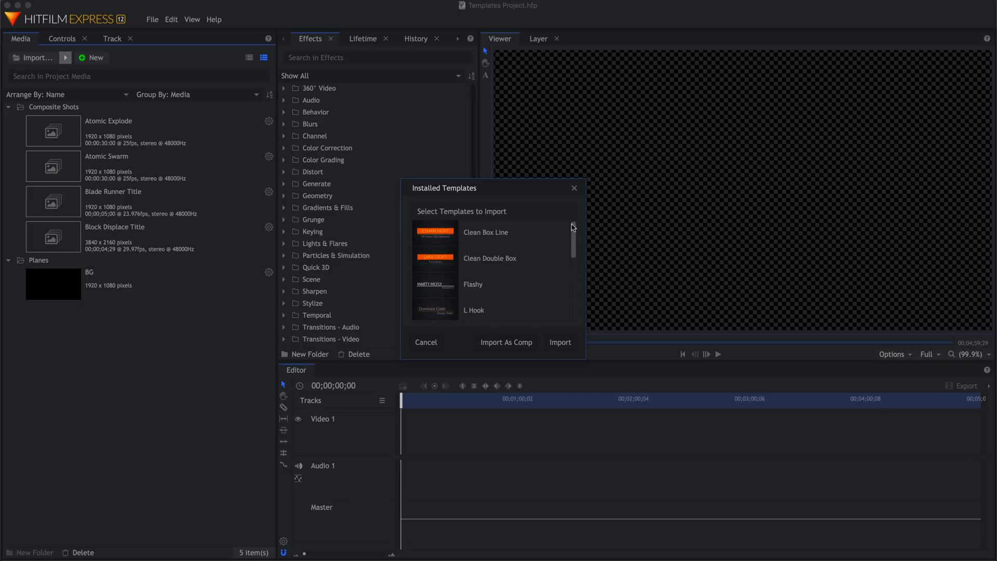
click(510, 234)
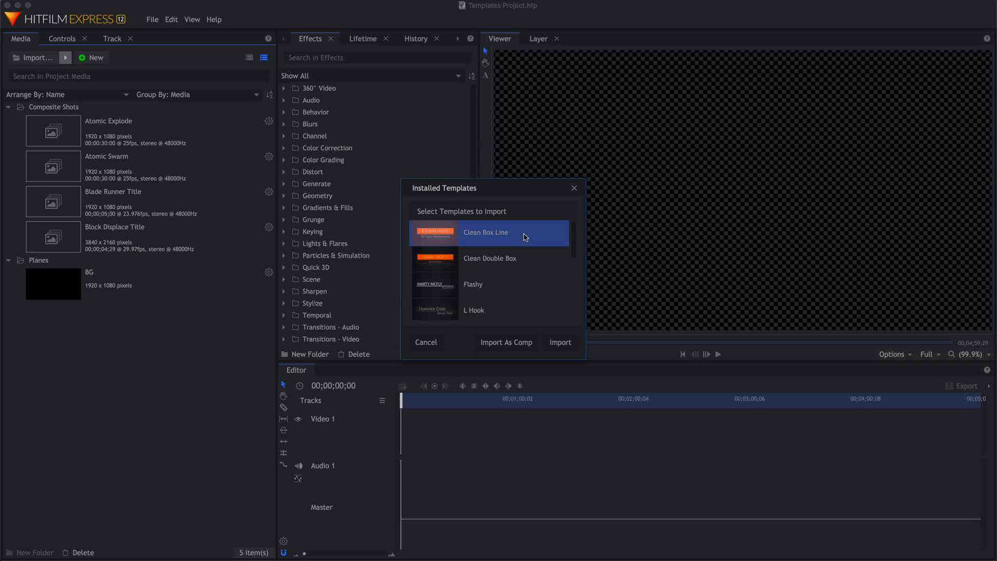
click(557, 347)
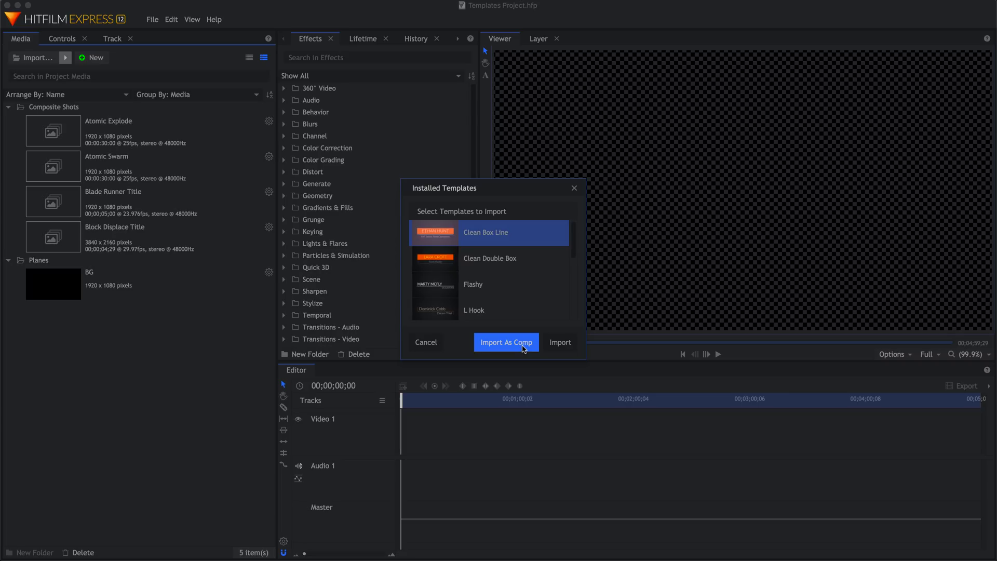
click(558, 344)
- Place the Clean Box Line template at the start of the Video 1 track and play through its animation
drag(69, 280, 402, 453)
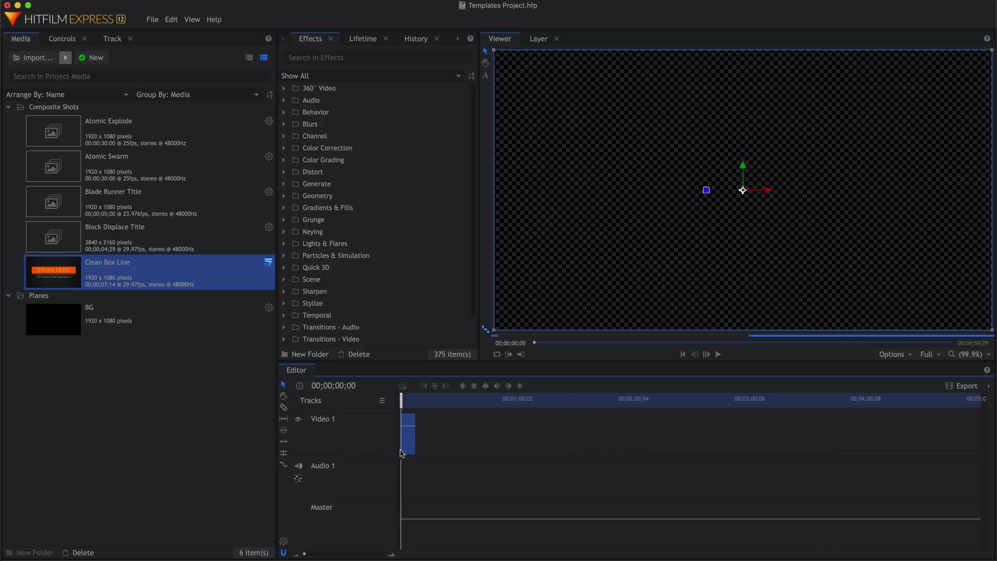
click(719, 355)
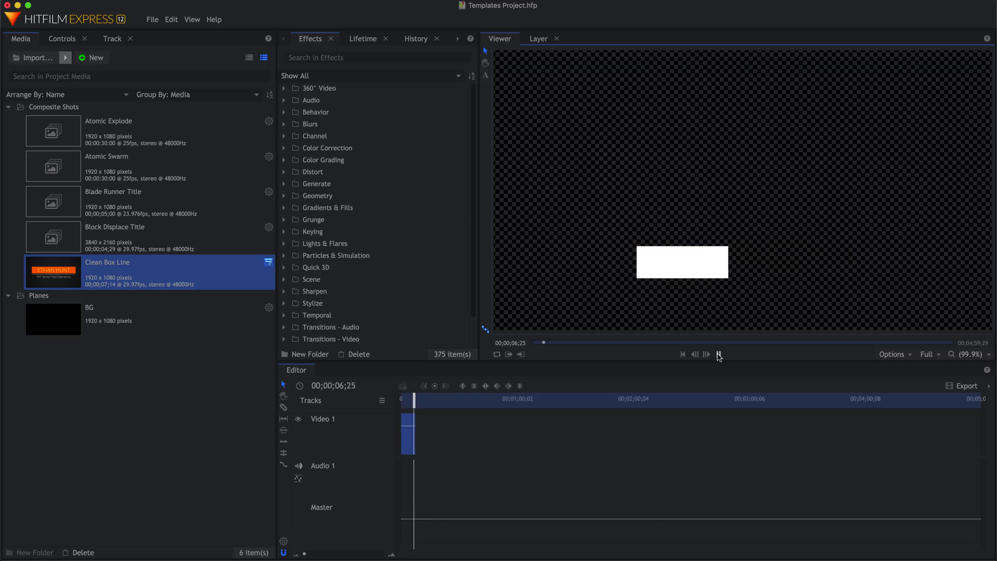
click(719, 355)
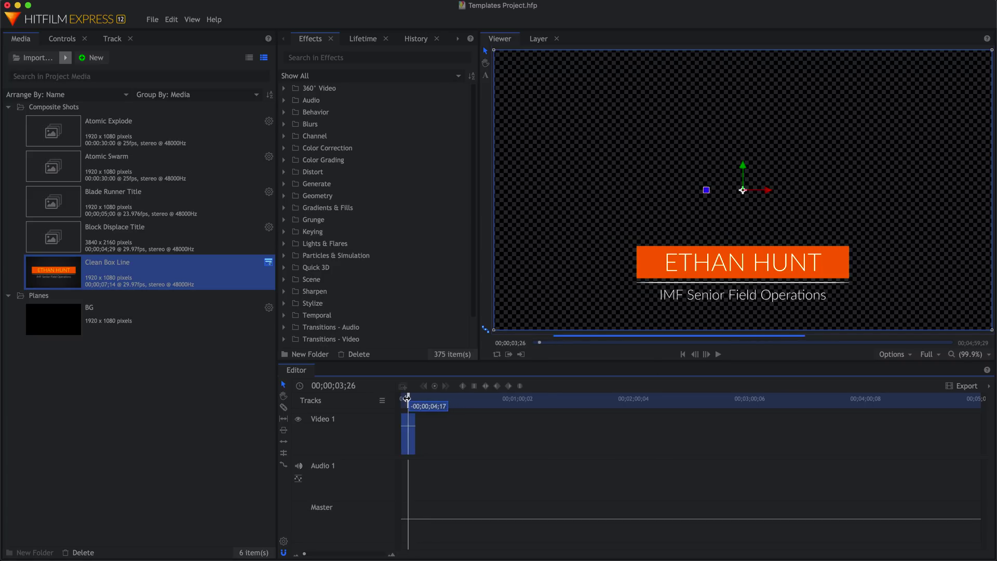
- Change the Clean Box Line clip's title to "PHIL COULSON" and its subtitle to "Director of SHIELD"
drag(304, 554, 315, 554)
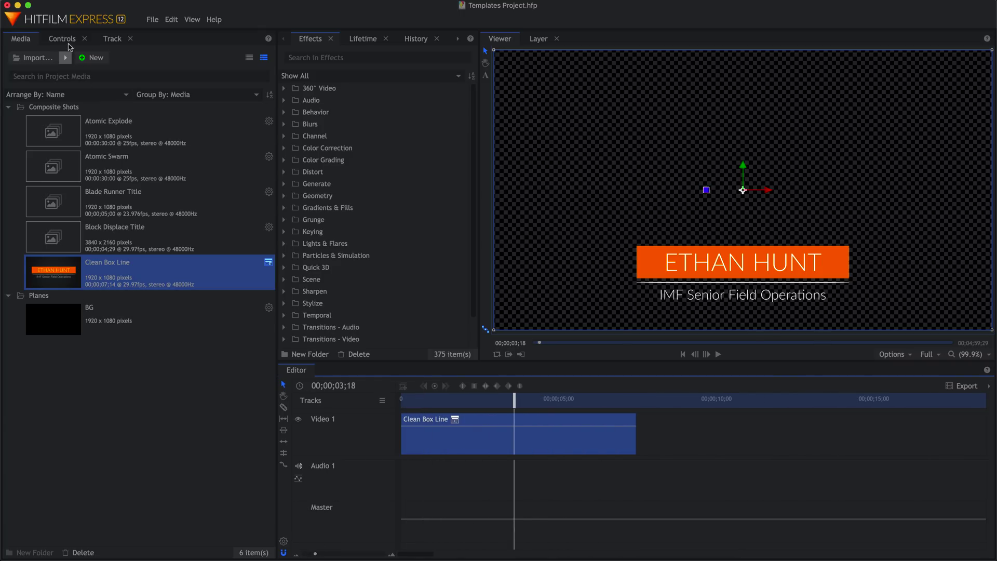
click(67, 43)
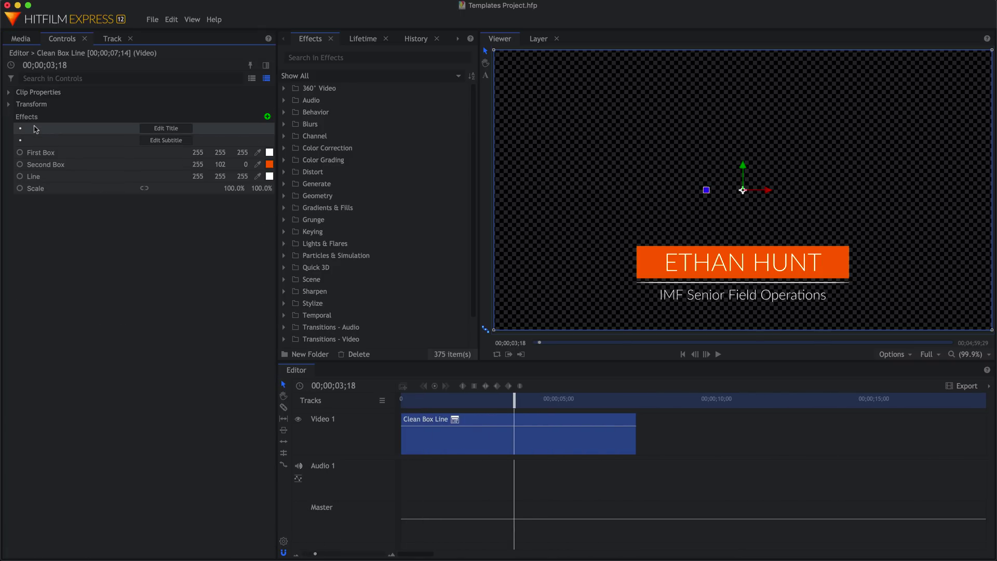
click(161, 128)
text(PHI)
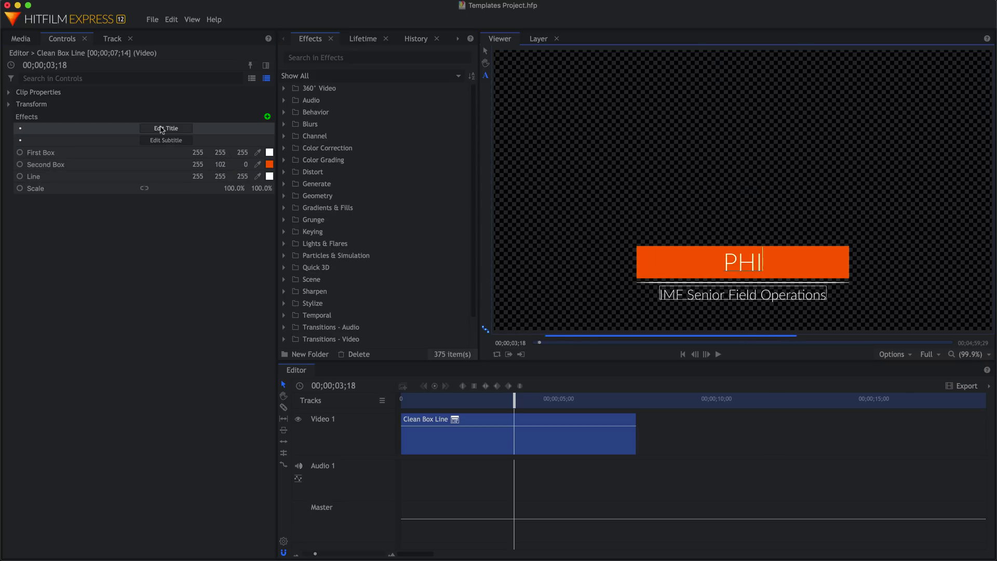
text(L COULSON)
click(174, 141)
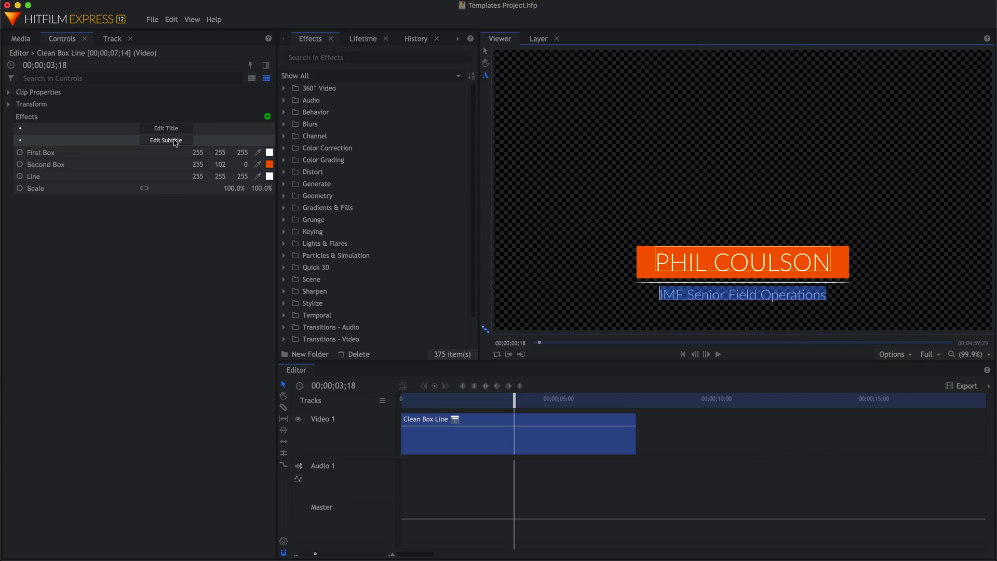
text(Director of SHIELD)
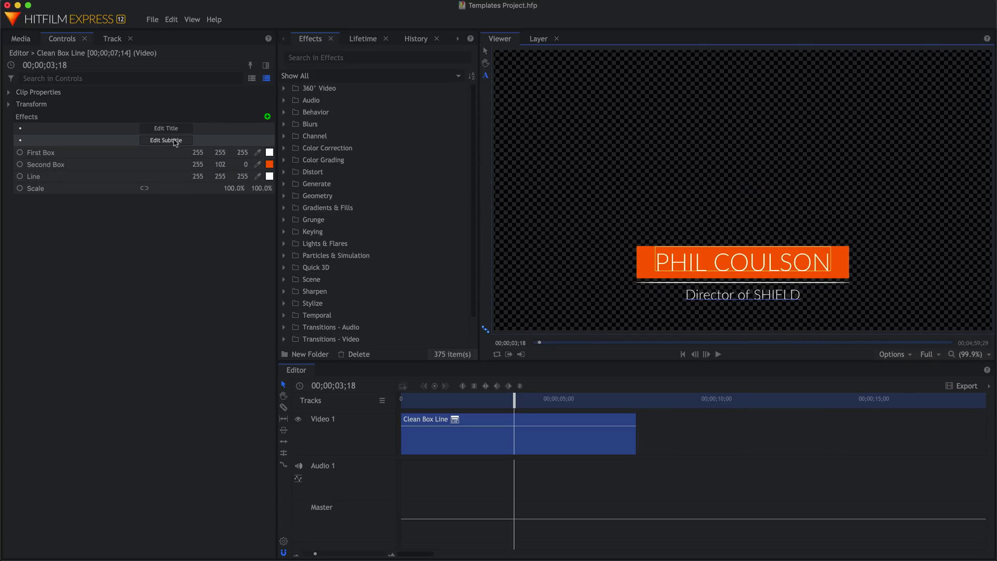
- Recolor the template's Second Box to blue (55, 114, 172) and its Line to red (203, 0, 7)
click(269, 164)
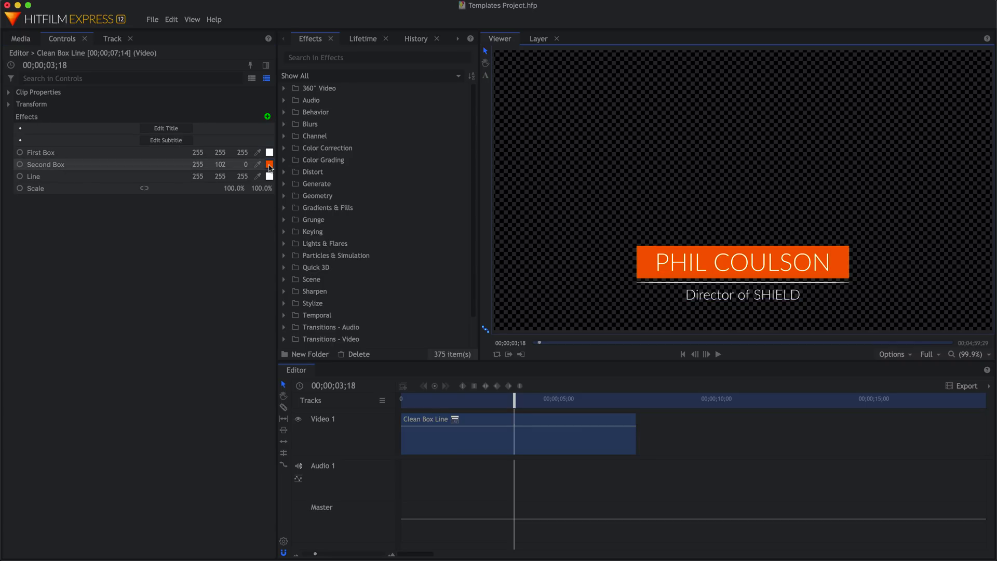
click(375, 406)
click(379, 494)
click(494, 533)
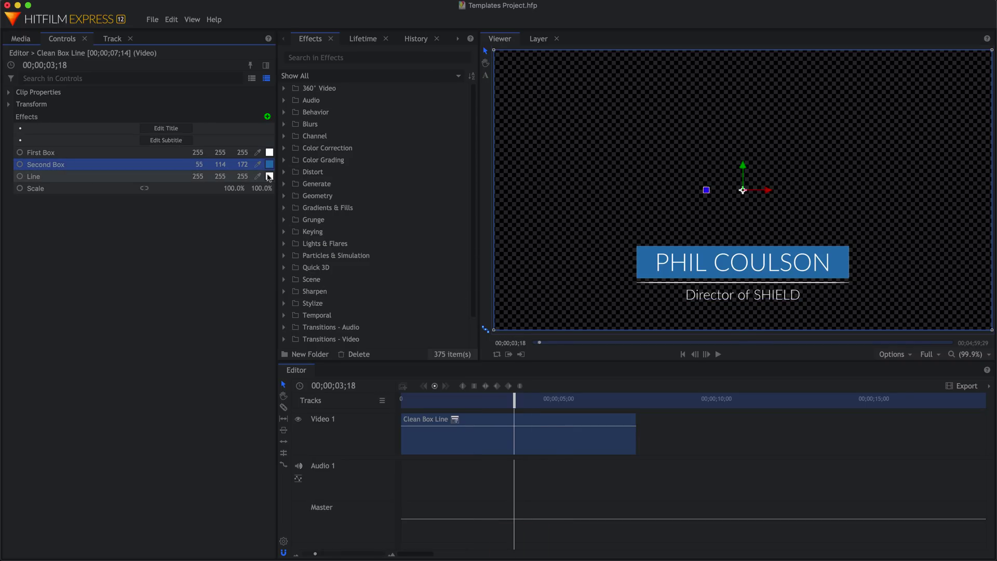
click(270, 177)
click(506, 384)
click(369, 494)
click(494, 533)
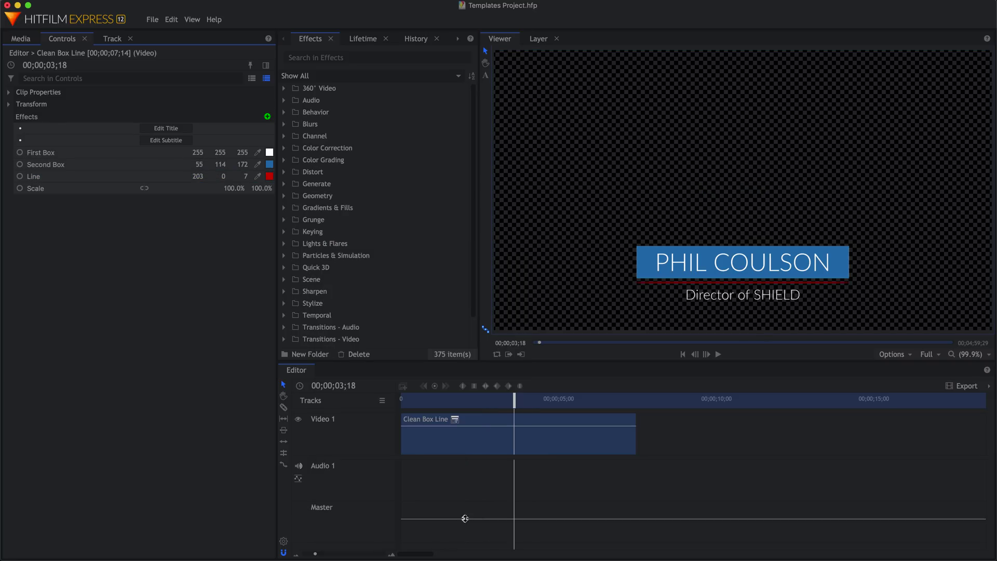
- Set the template's horizontal Scale to 93% and play the clip through from its start
drag(236, 188, 276, 215)
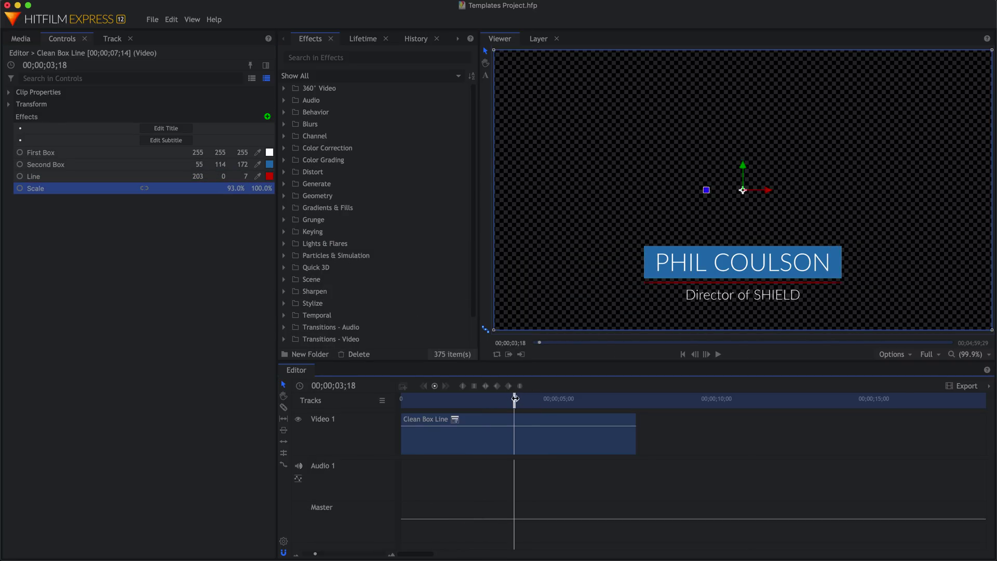
drag(519, 399, 401, 399)
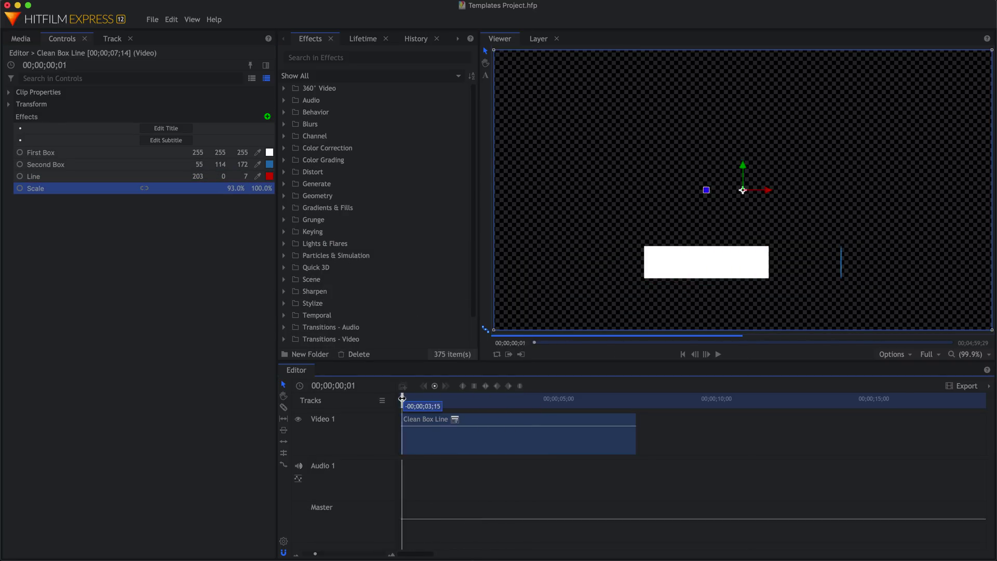
click(718, 355)
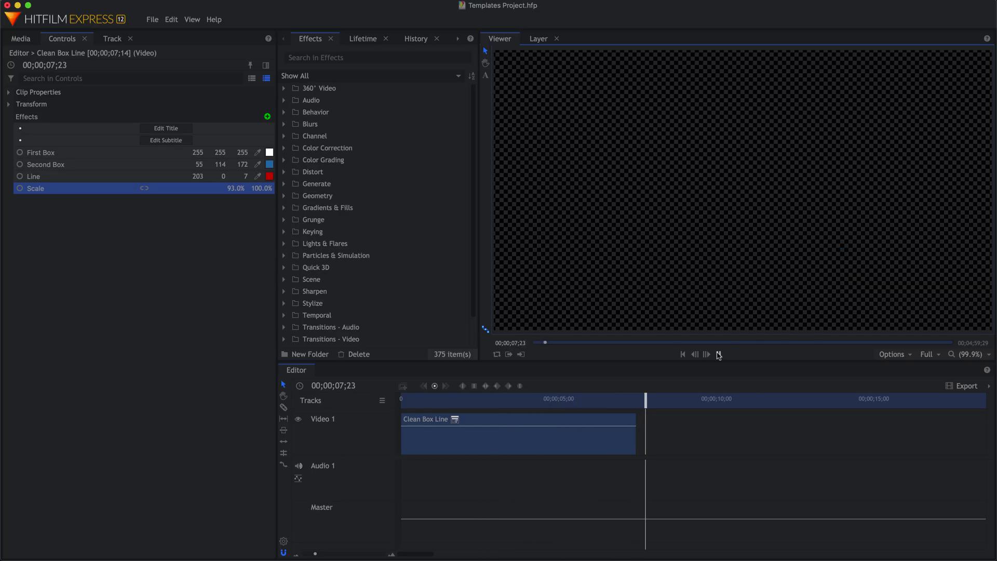
click(719, 354)
click(531, 399)
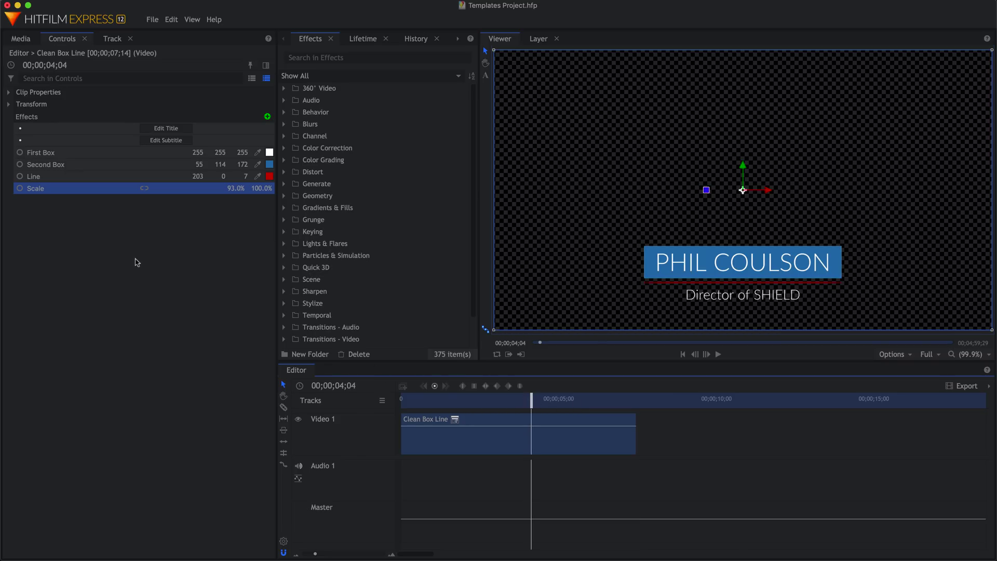
- Add a second Clean Box Line clip directly after the first on Video 1 and display its controls
click(21, 37)
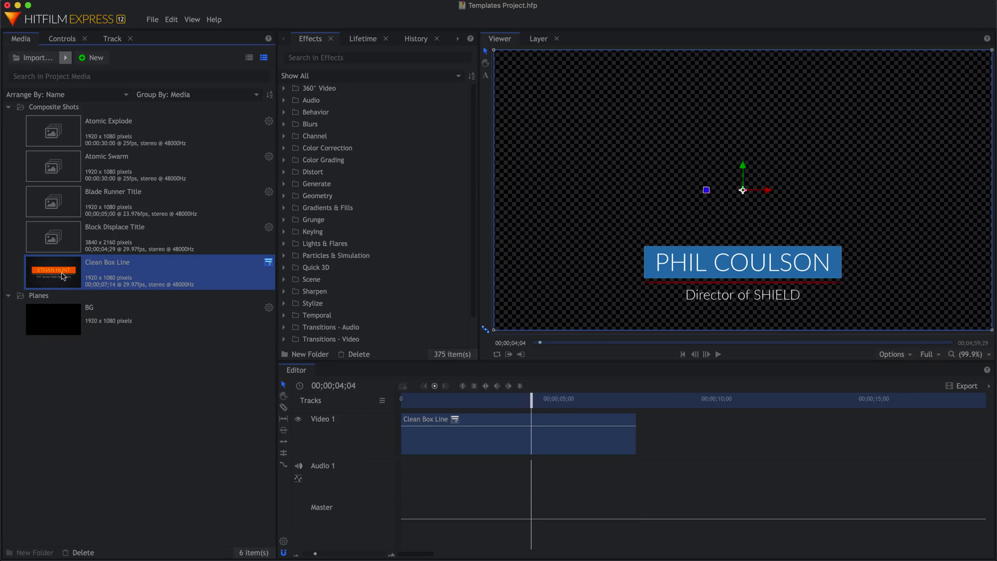
drag(335, 321, 638, 445)
drag(604, 405, 740, 413)
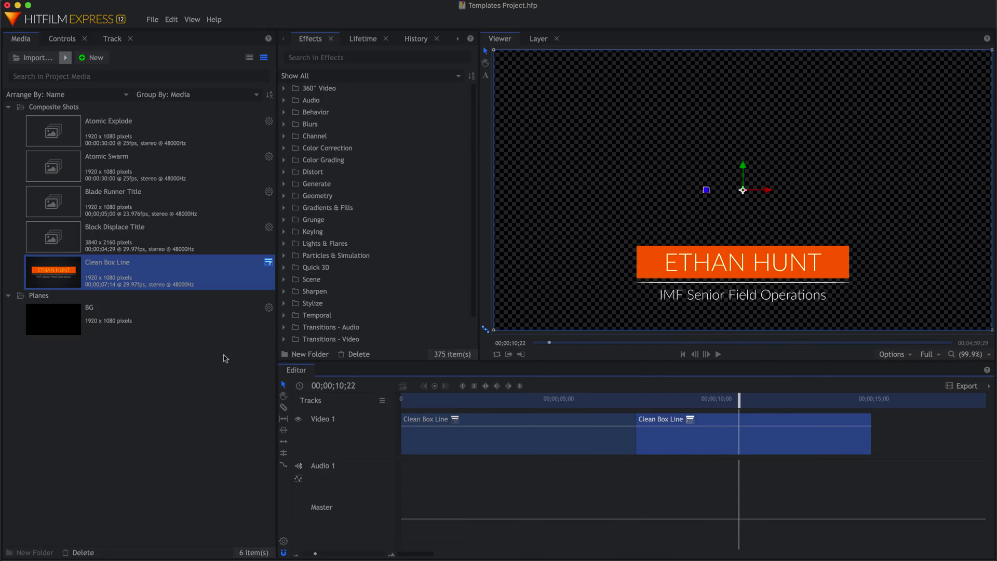
click(64, 39)
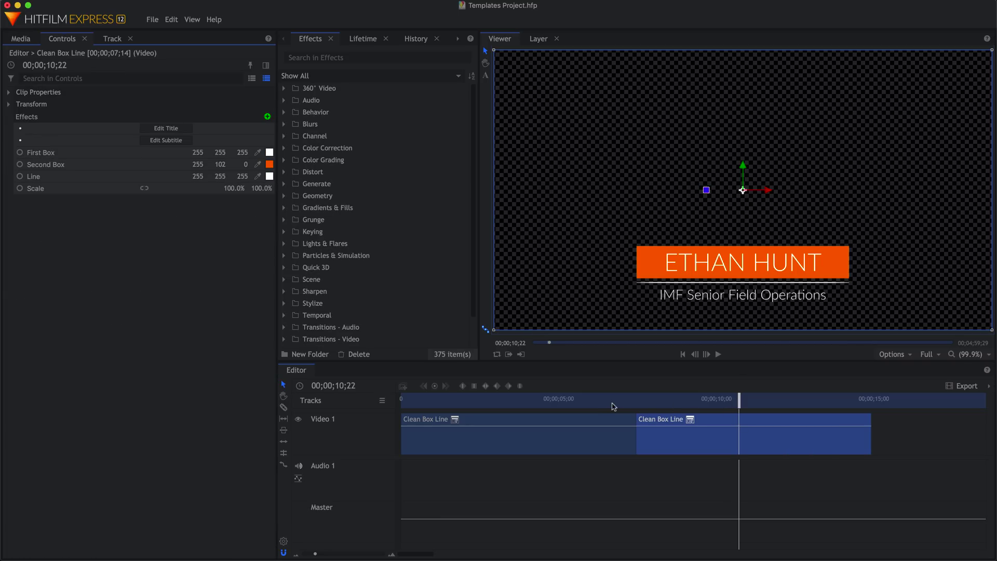
- Copy the customized first Clean Box Line clip and paste it onto Video 1 directly after the second clip
drag(512, 403, 531, 407)
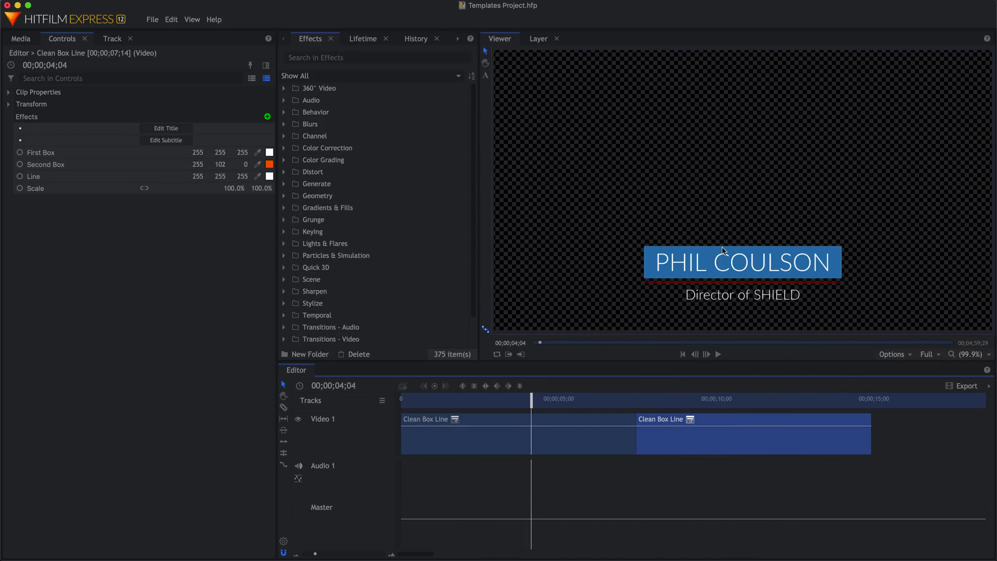
right_click(583, 444)
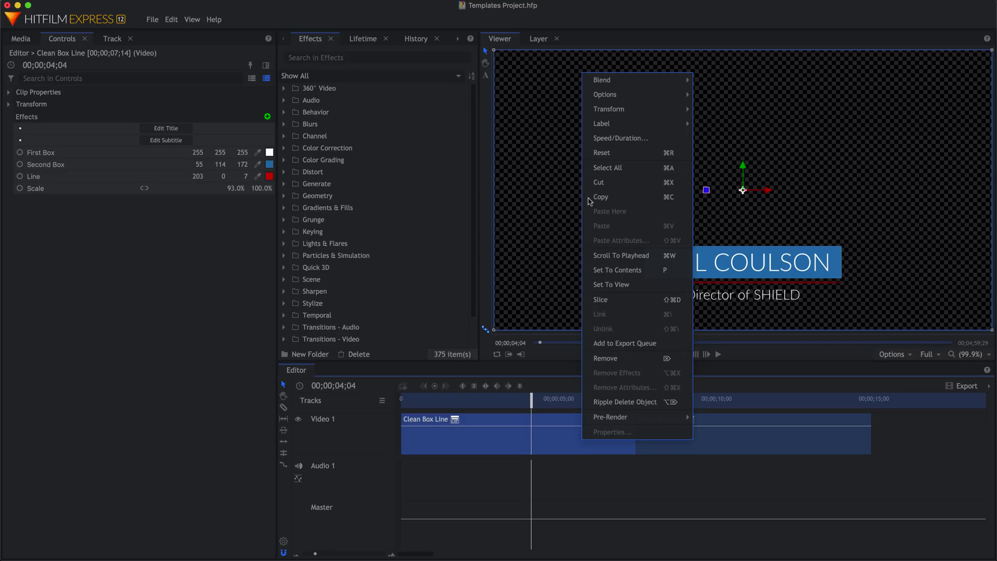
click(597, 197)
click(877, 400)
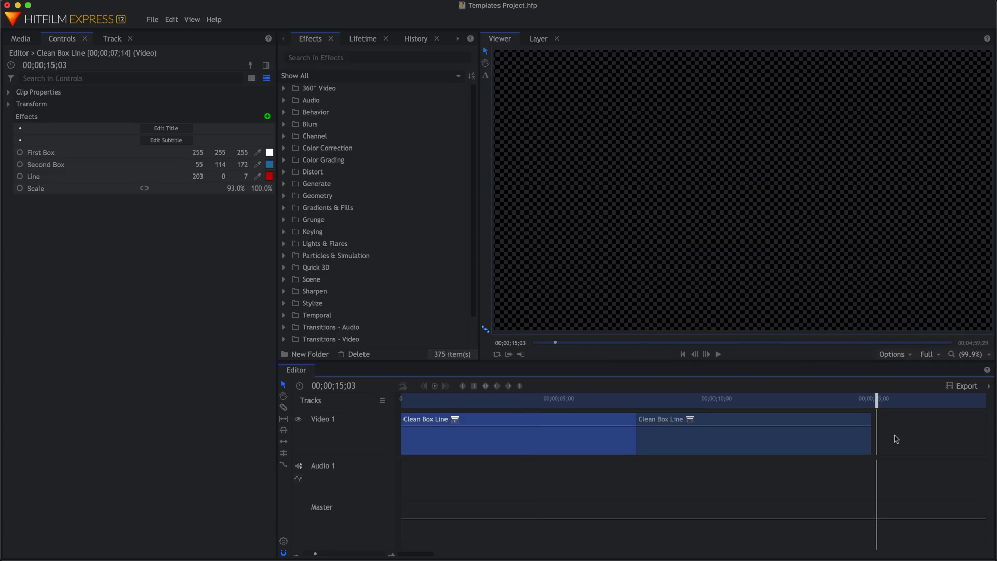
right_click(897, 438)
click(906, 217)
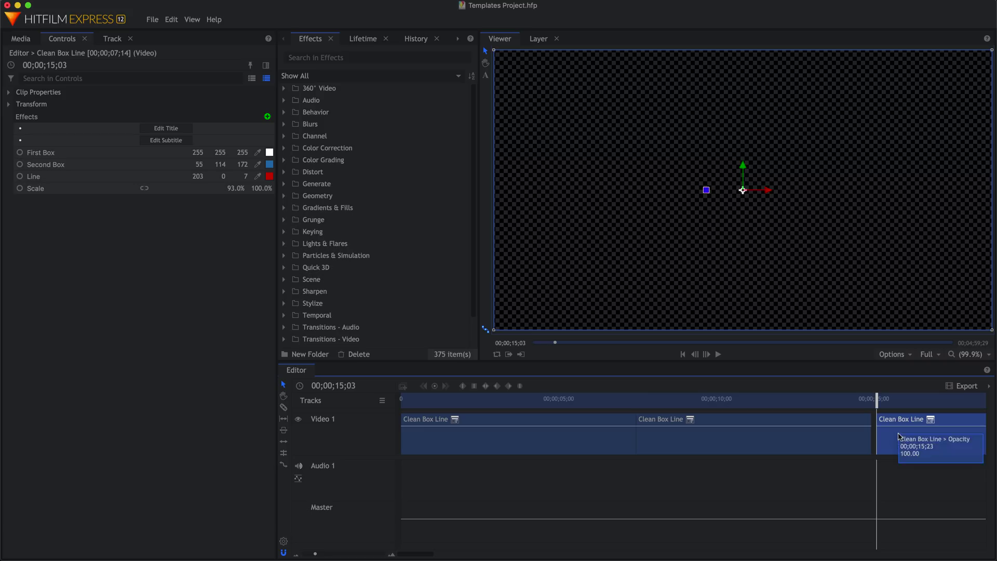
drag(900, 437, 530, 434)
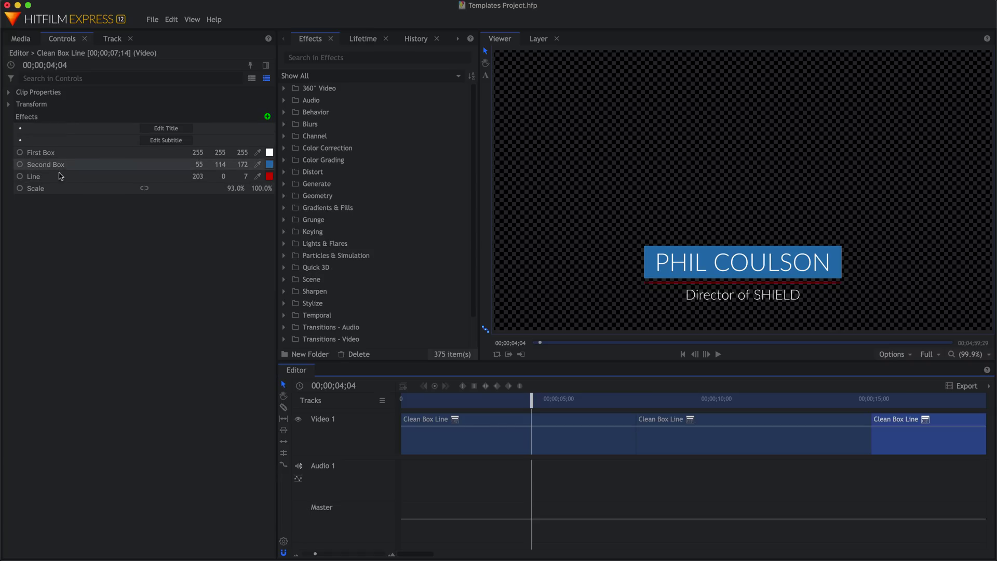
drag(459, 403, 520, 415)
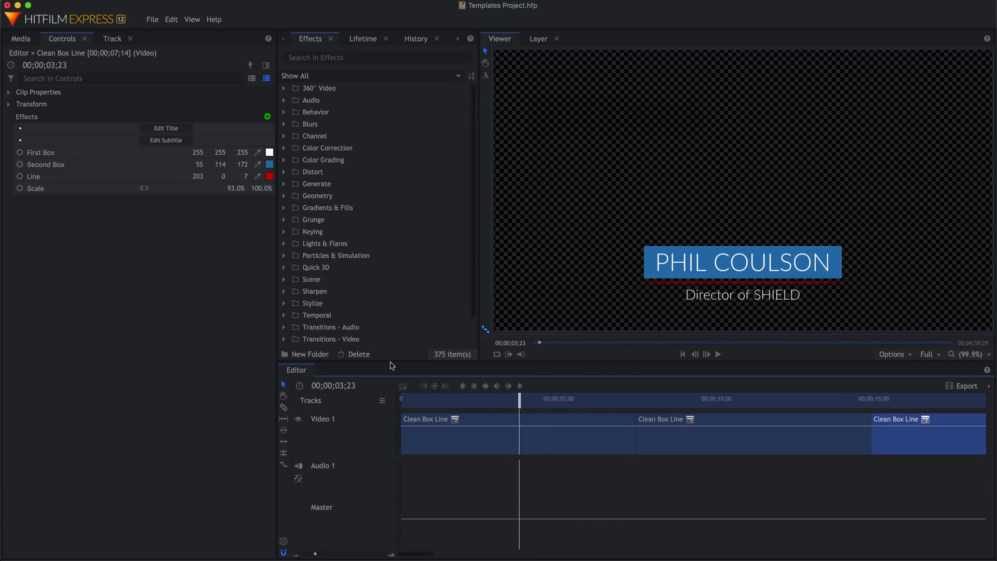
- Import the installed Clean Box Line template again, this time as a composite shot
click(25, 41)
click(65, 57)
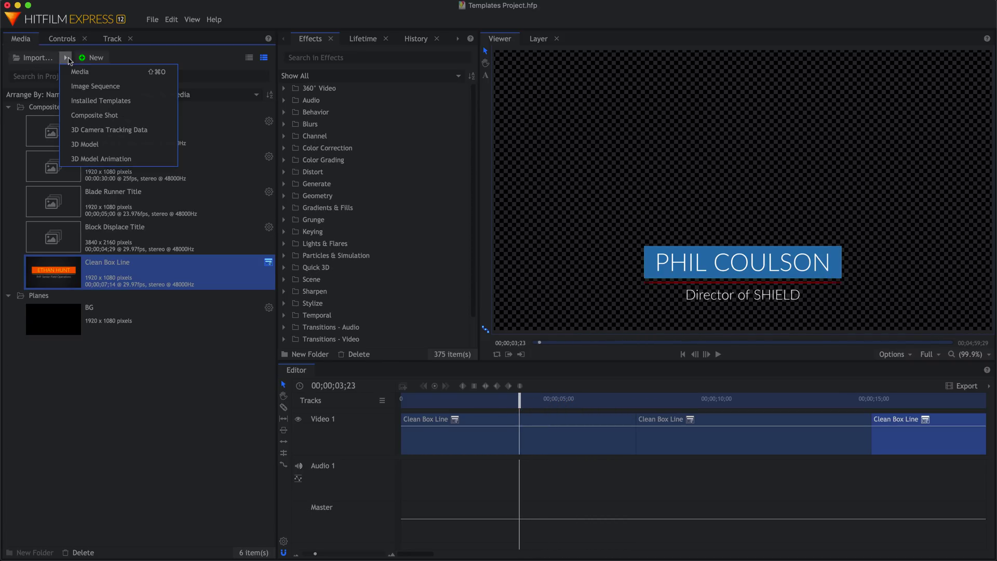
click(149, 108)
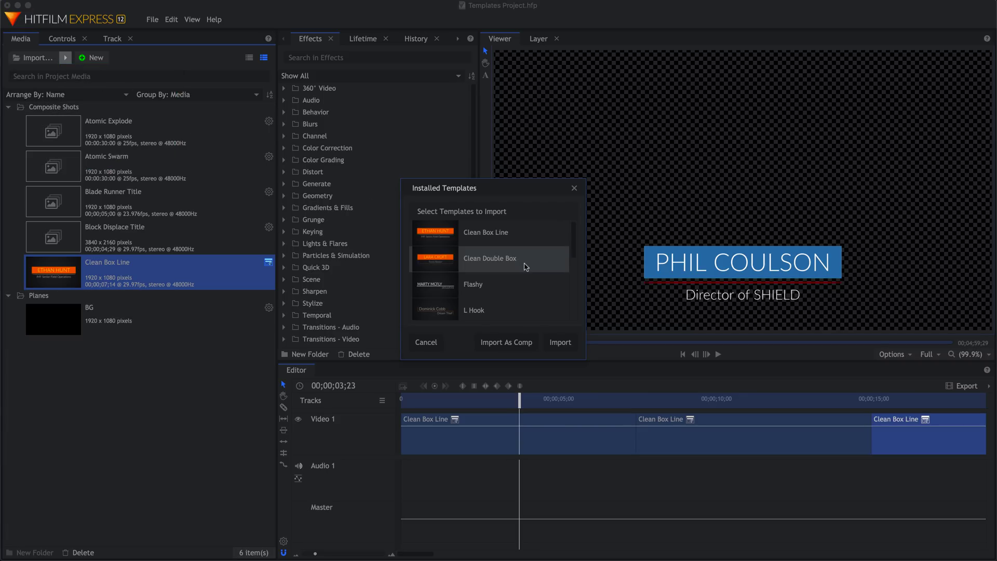
click(530, 234)
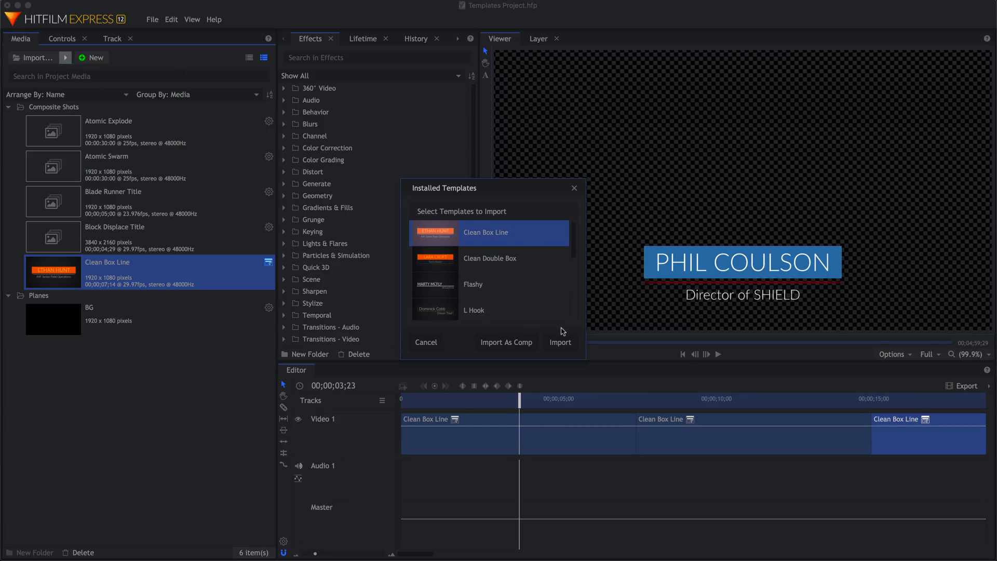
click(524, 345)
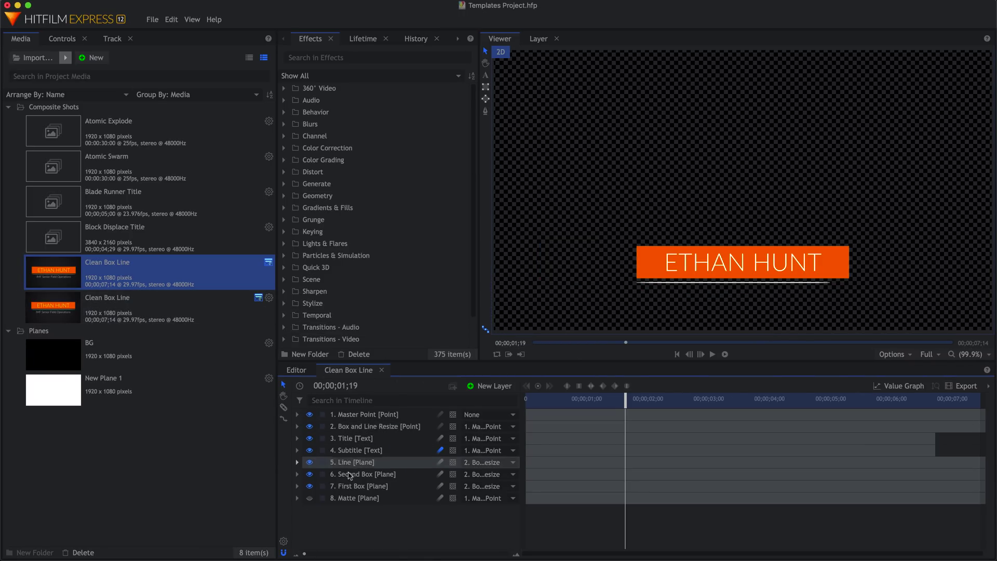
- Examine the plane, text and point layers of the Clean Box Line composite shot by selecting them in turn
click(368, 499)
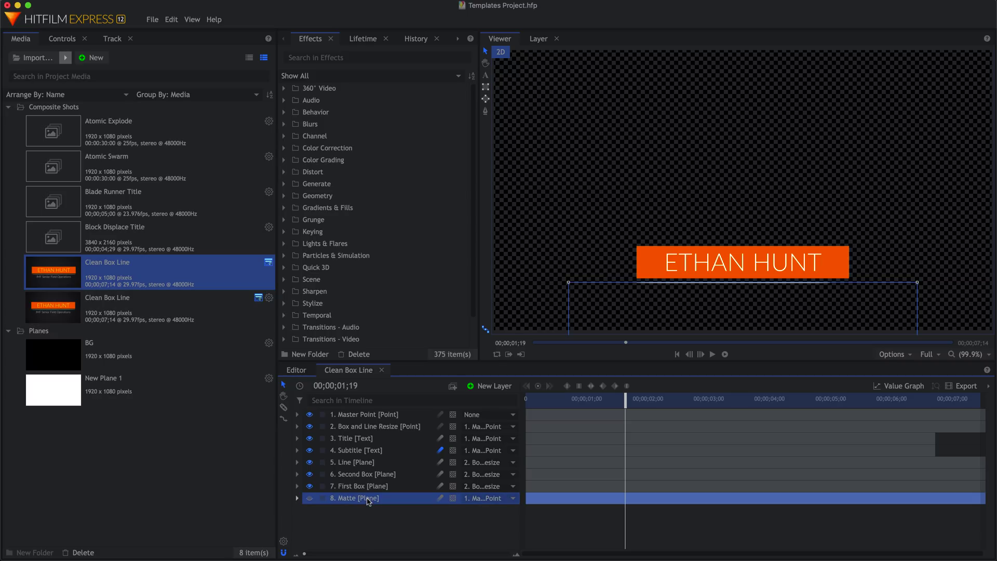
shift+click(362, 463)
click(365, 453)
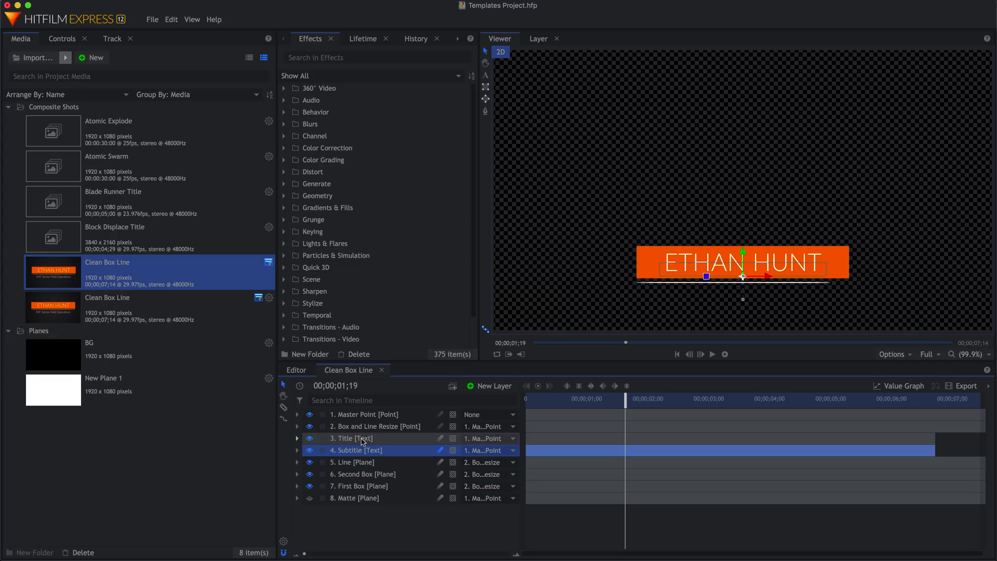
click(363, 441)
click(378, 428)
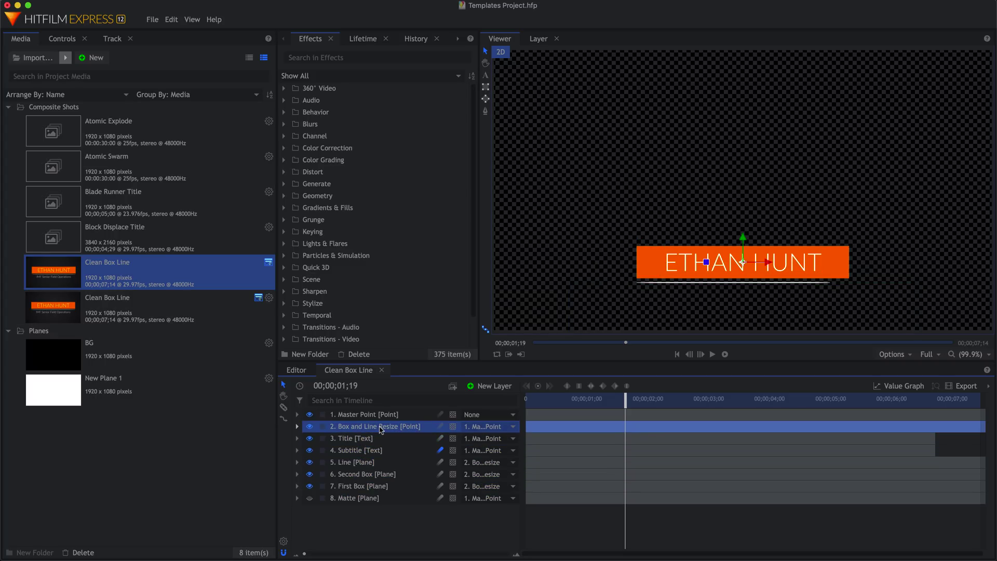
shift+click(373, 415)
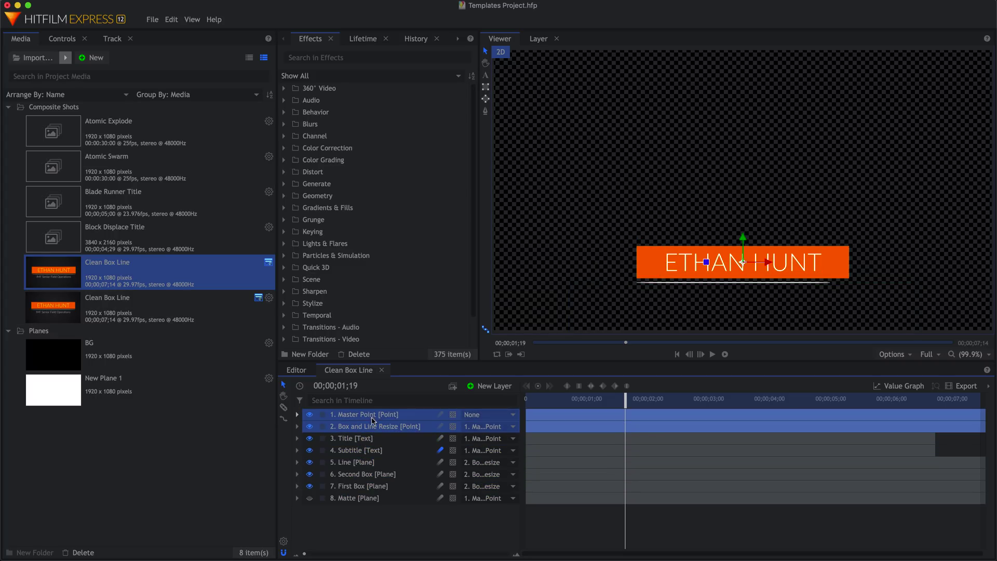
click(397, 523)
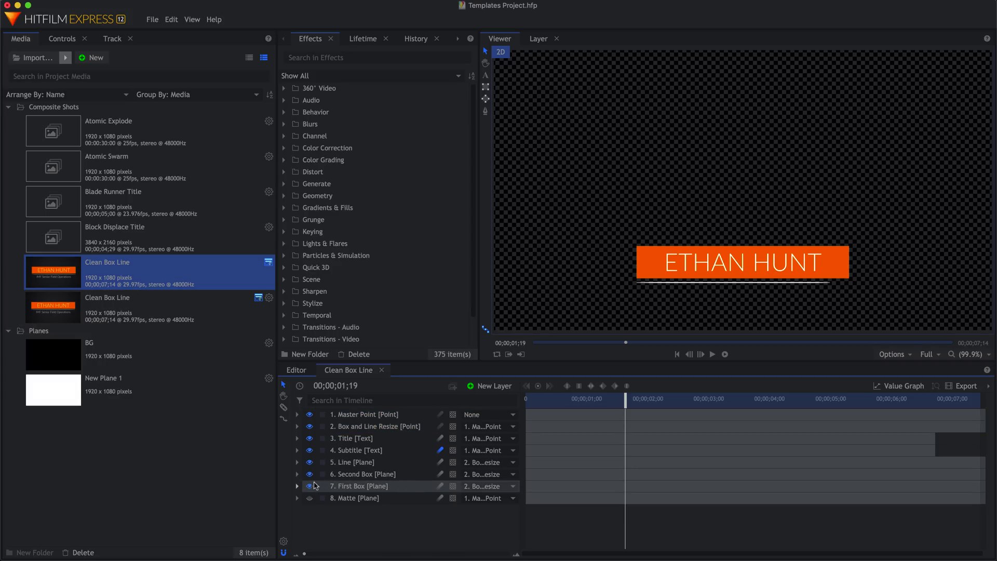
- Inspect the Scale keyframes in the Second Box layer's Transform properties and collapse the layer
click(297, 474)
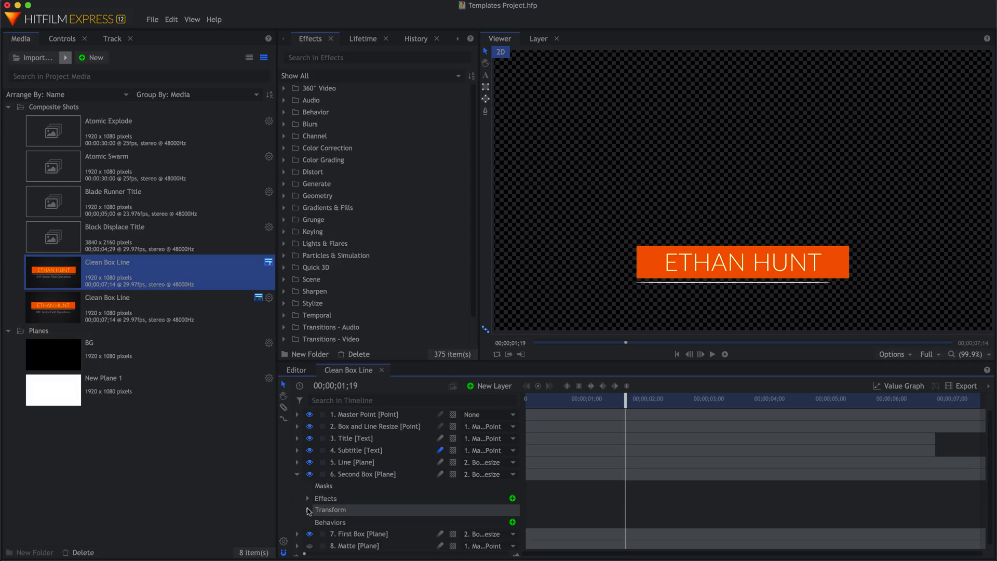
click(307, 510)
scroll(391, 502, down, 3)
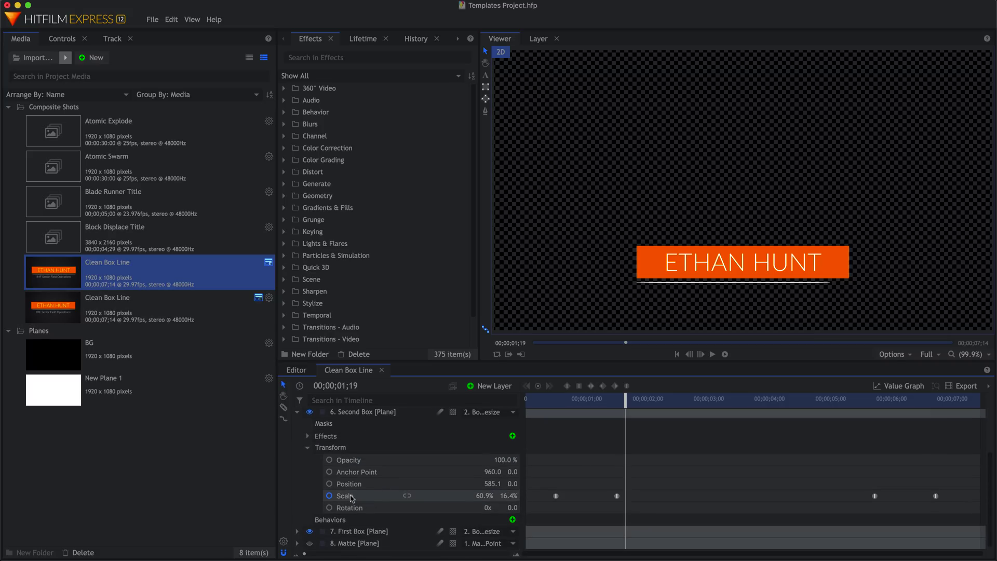
scroll(312, 479, up, 3)
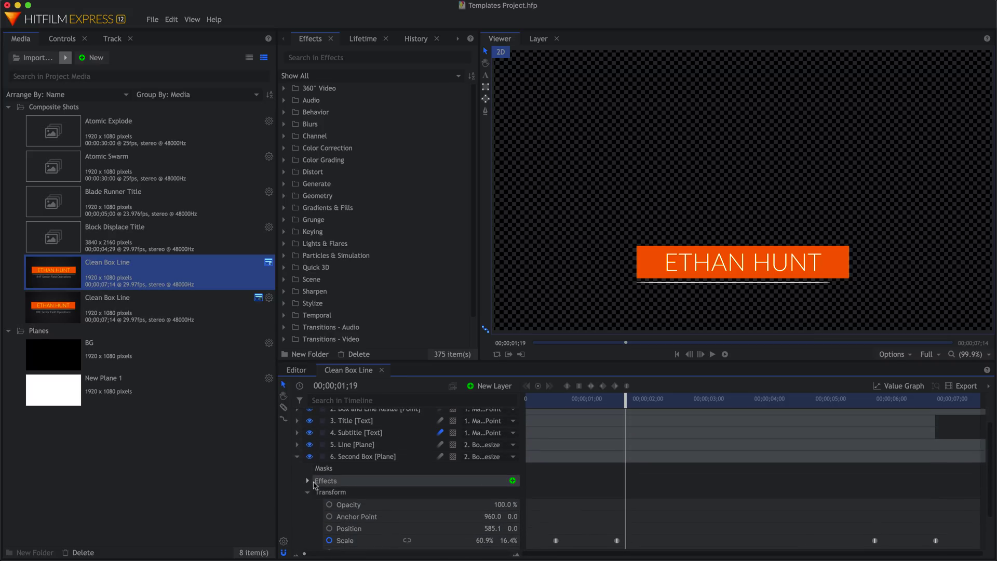
click(297, 464)
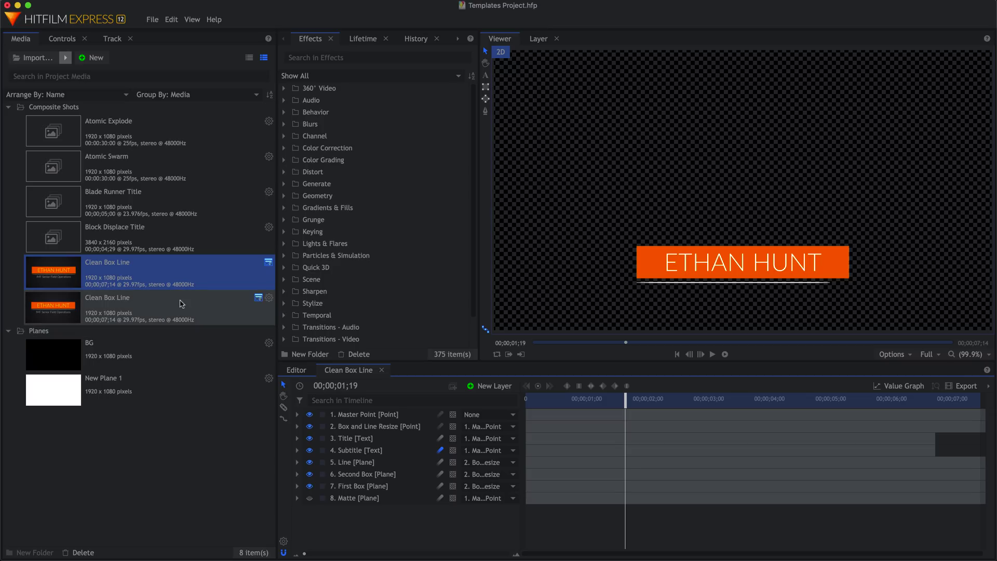
- Compare the first and second Clean Box Line clips in the Editor timeline at 00;00;11;02 and display the first clip's controls
click(303, 371)
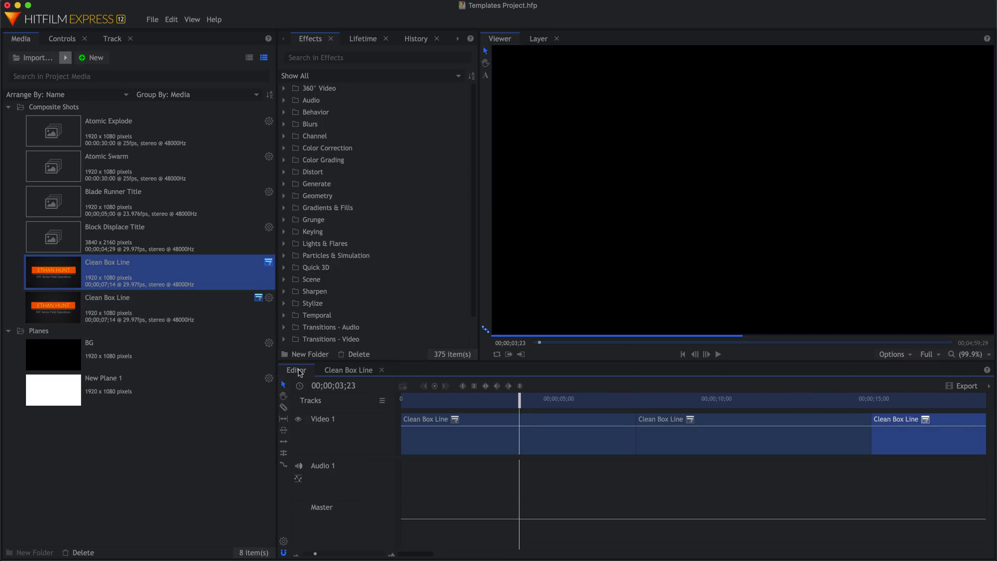
click(490, 452)
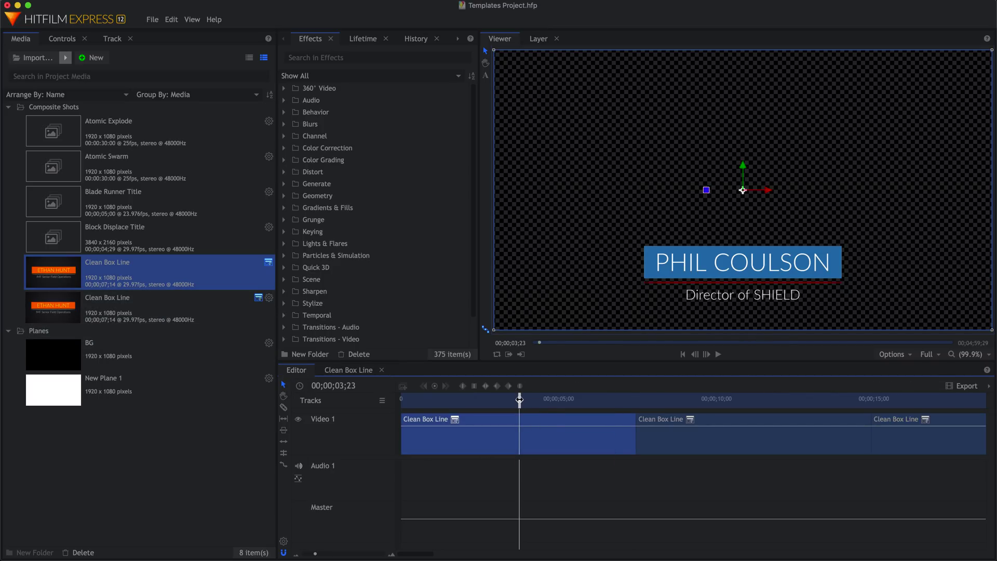
drag(519, 399, 749, 413)
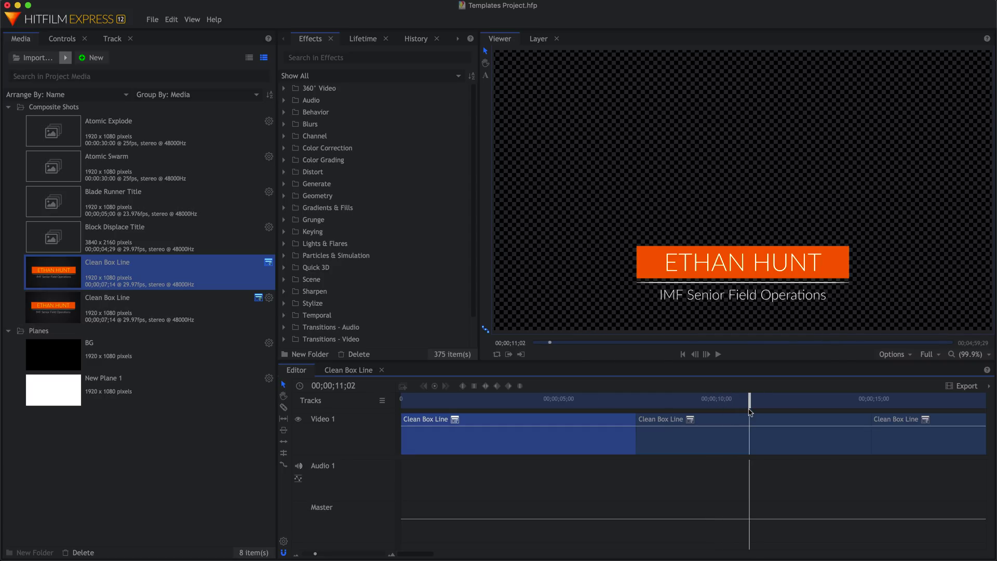
click(62, 39)
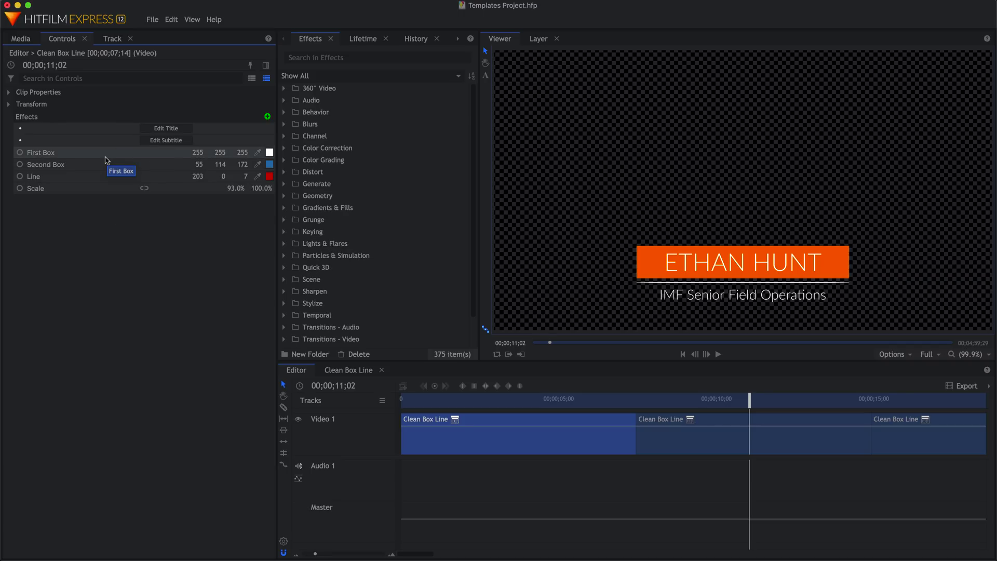
- Return to the project media and open the Block Displace Title composite shot in its own timeline
click(357, 371)
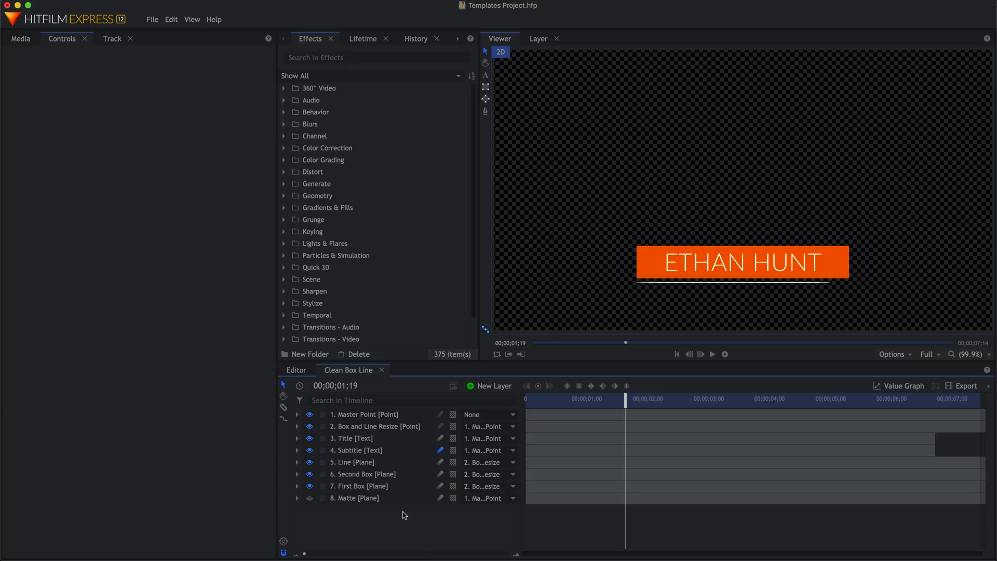
click(27, 40)
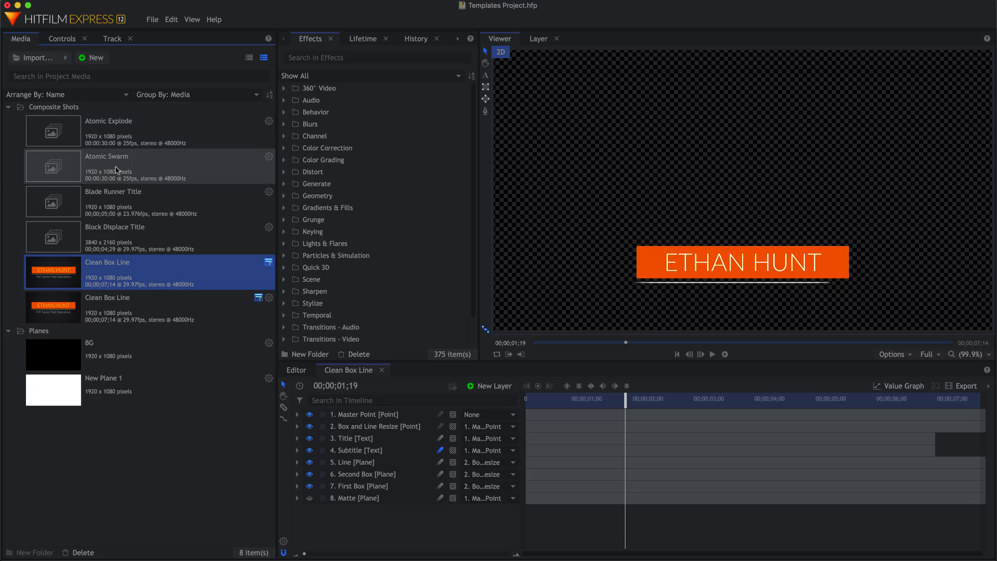
click(132, 235)
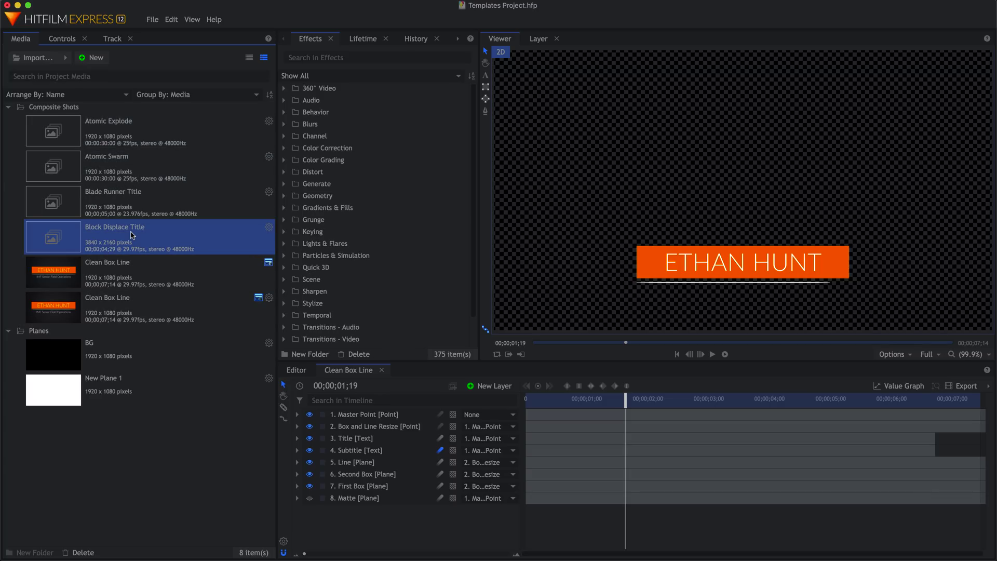
double_click(65, 235)
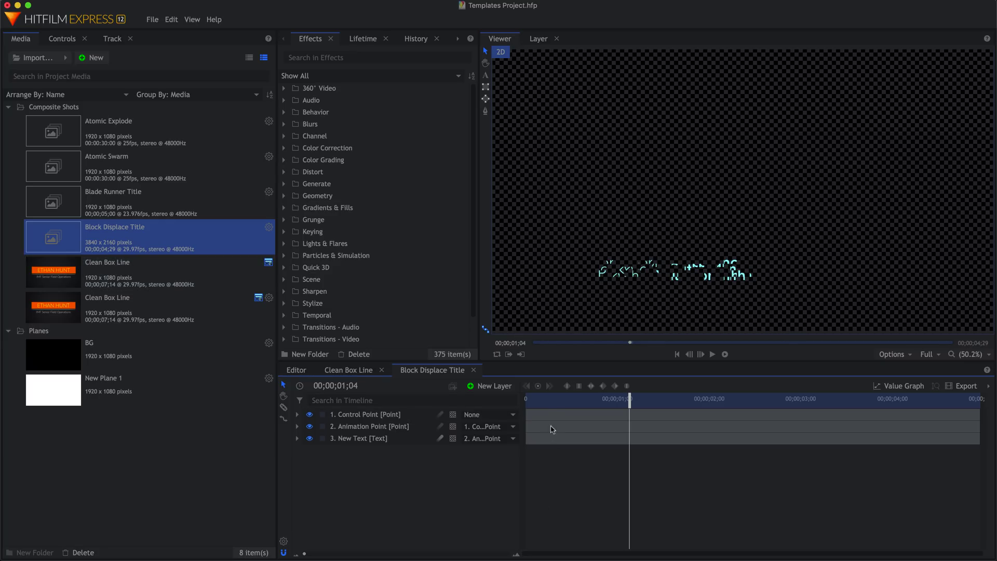
- Play the Block Displace Title animation from the start and park the playhead at 00;00;02;11
drag(546, 399, 504, 401)
click(713, 355)
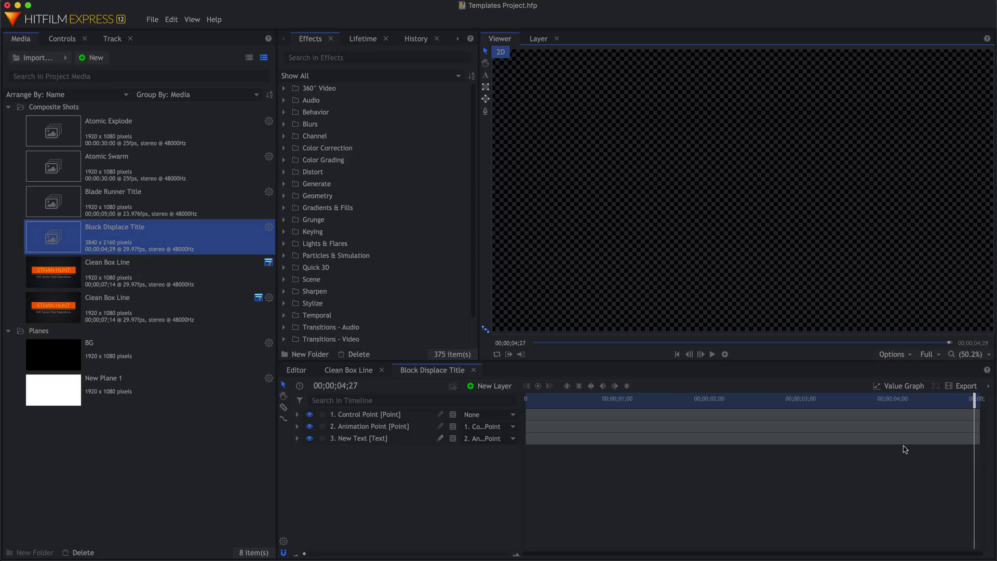
click(743, 400)
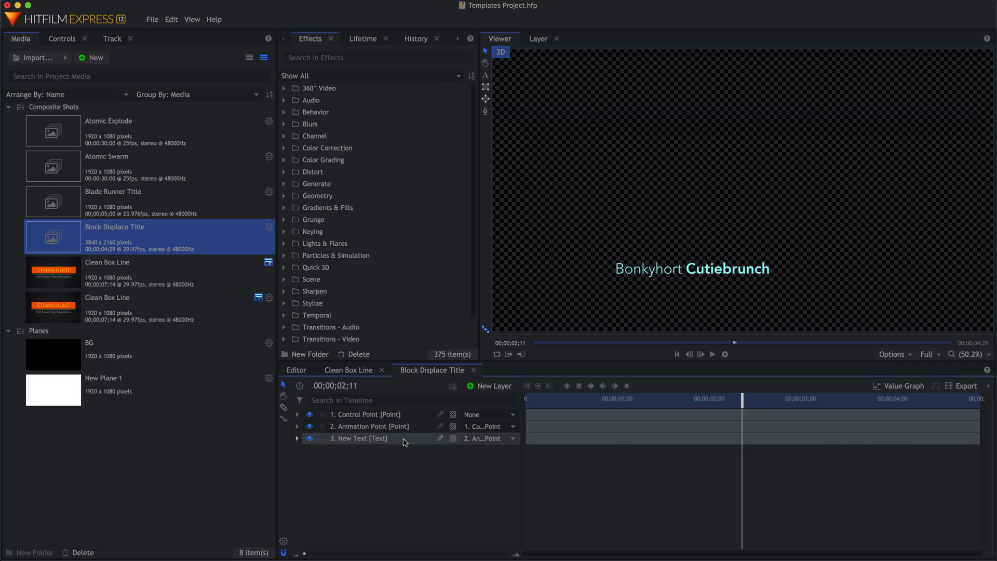
- Highlight the whole title text of the New Text layer in the viewer with the Text tool
click(357, 440)
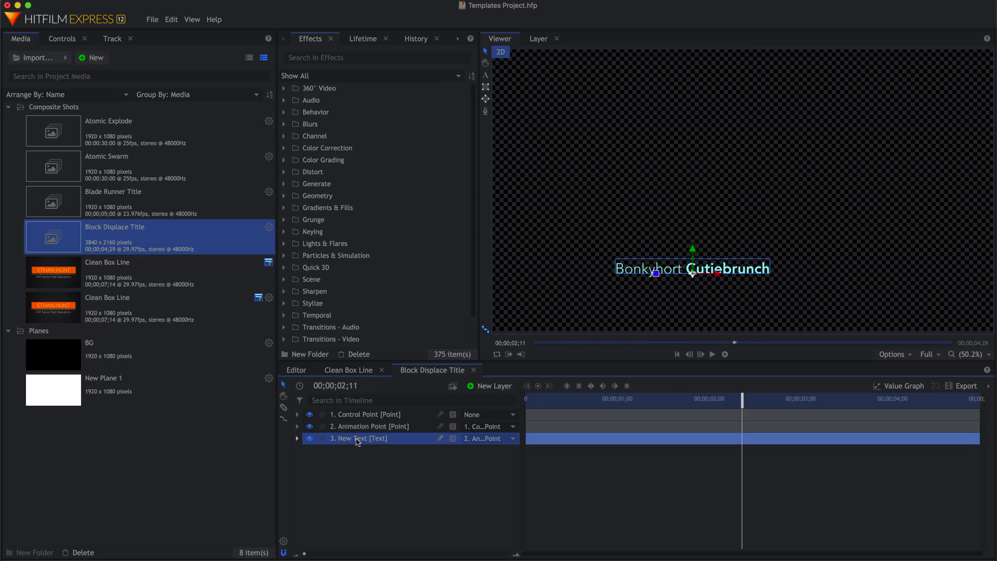
click(485, 76)
click(767, 269)
drag(768, 269, 619, 267)
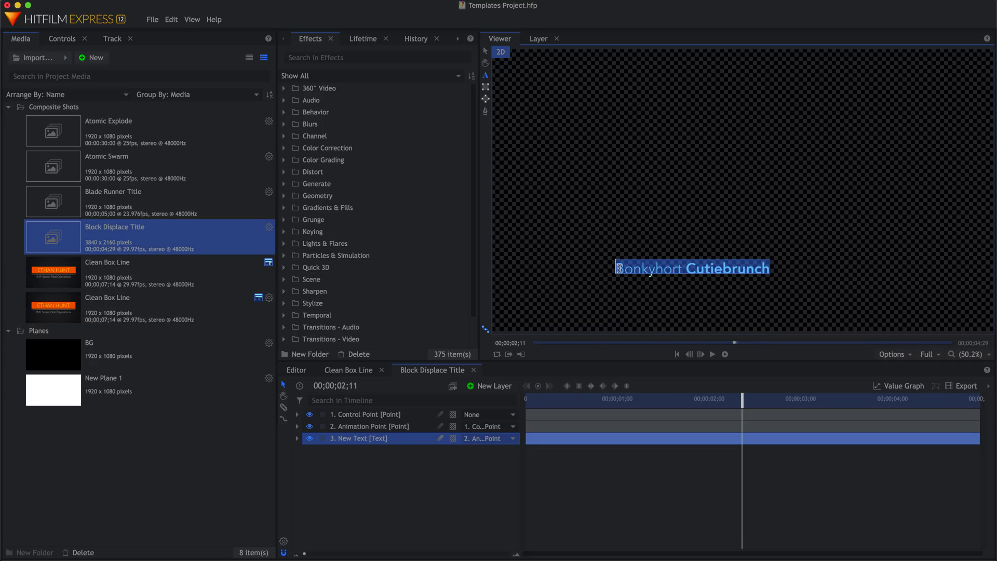
right_click(160, 233)
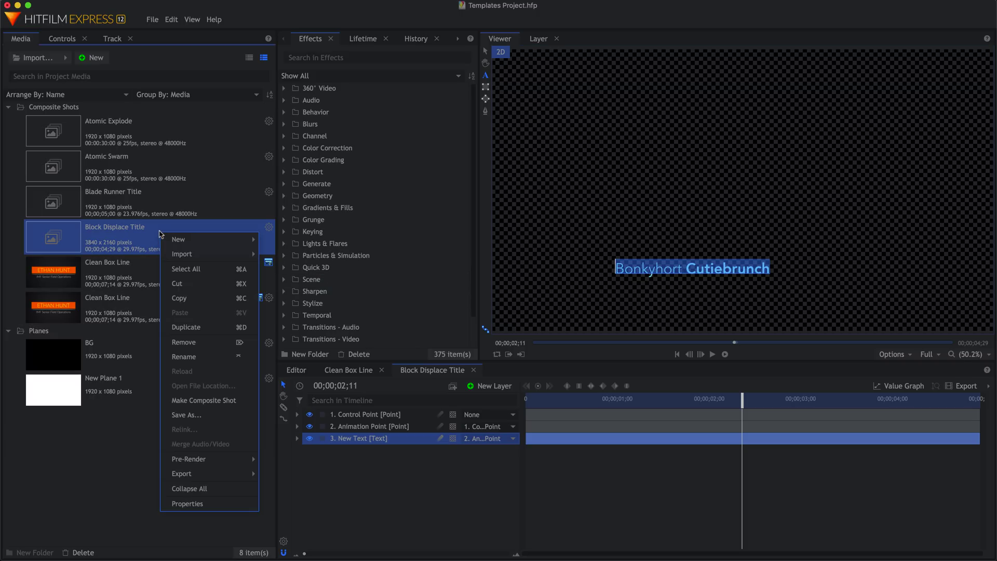
mouse_move(181, 259)
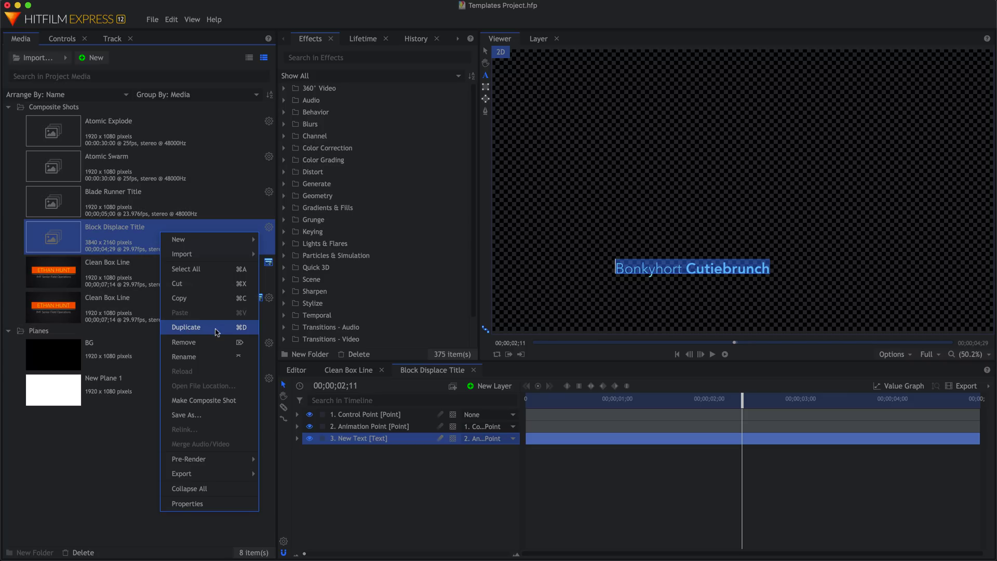
click(383, 473)
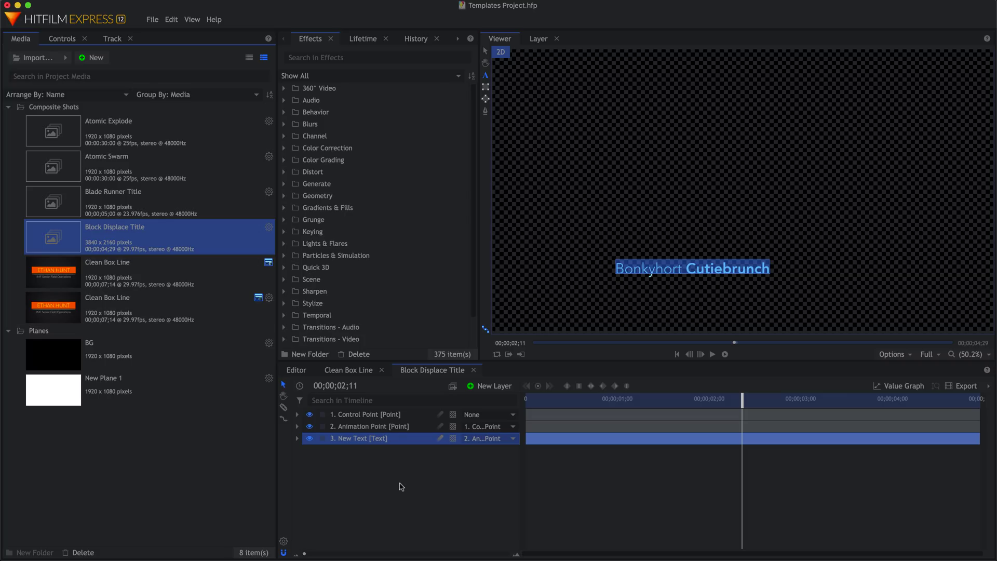
- Publish the New Text layer of the Block Displace Title composite shot
right_click(404, 444)
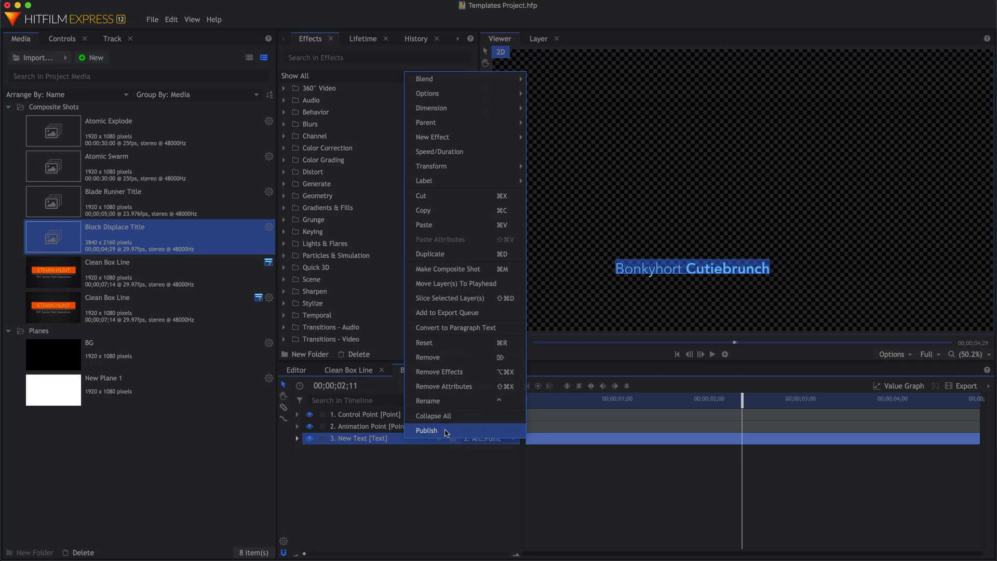
click(426, 431)
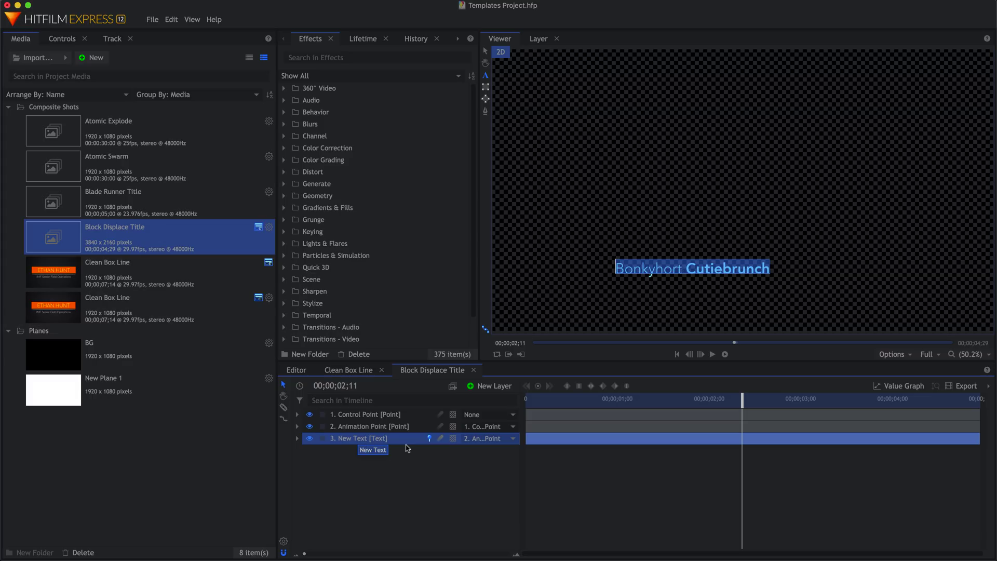
- Expand the Control Point layer's Transform properties and publish its Scale and Position
click(374, 415)
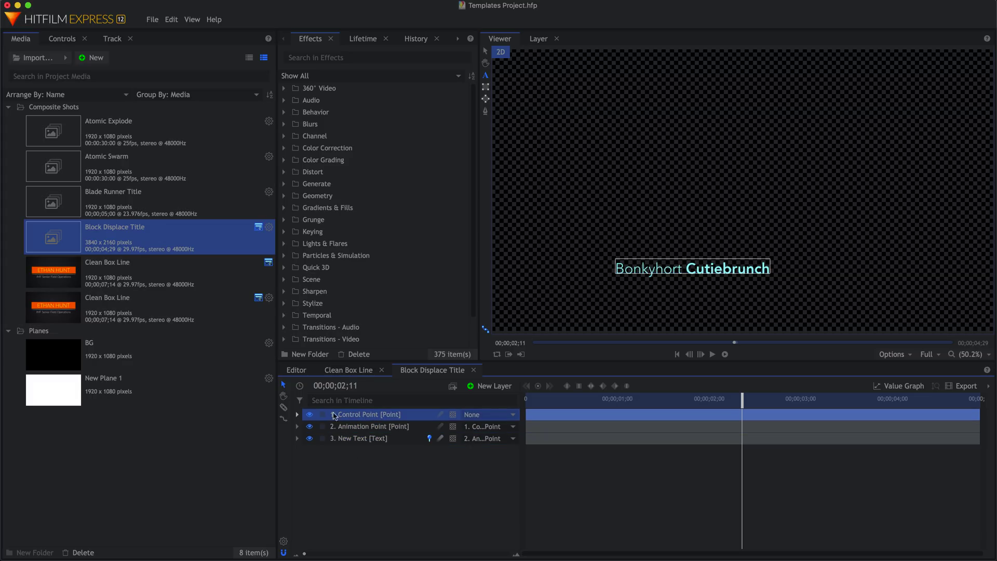
click(297, 415)
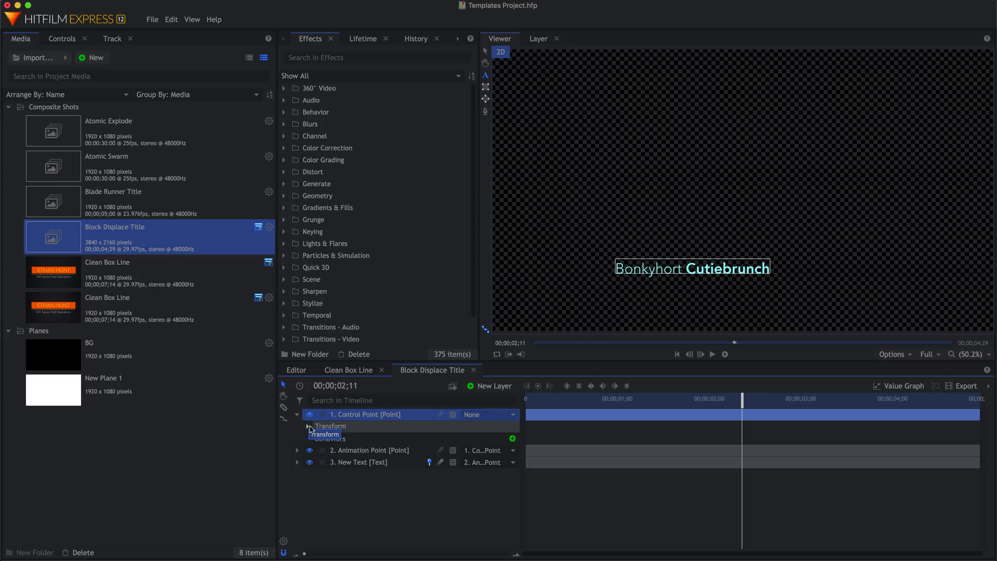
click(308, 426)
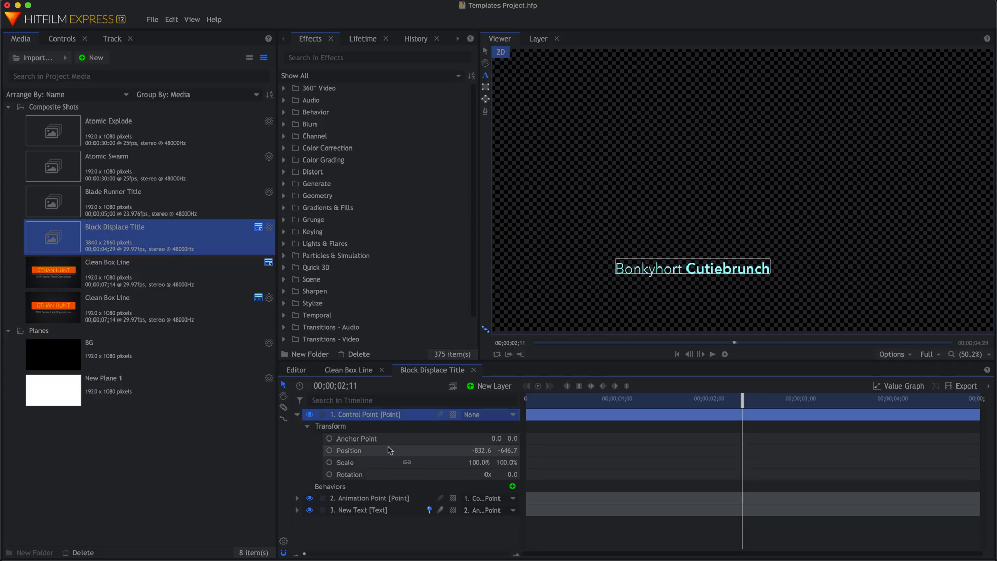
right_click(382, 464)
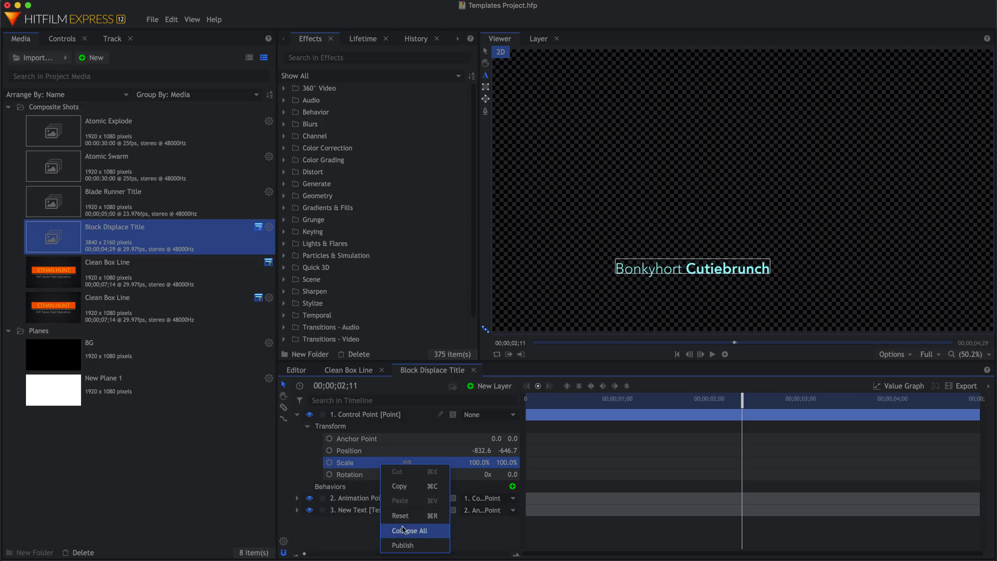
click(407, 546)
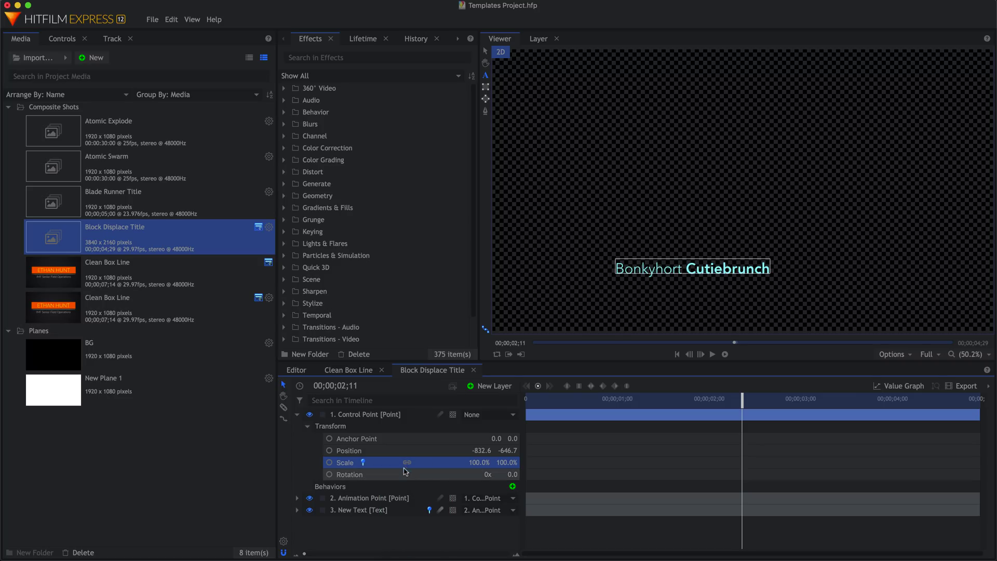
right_click(391, 454)
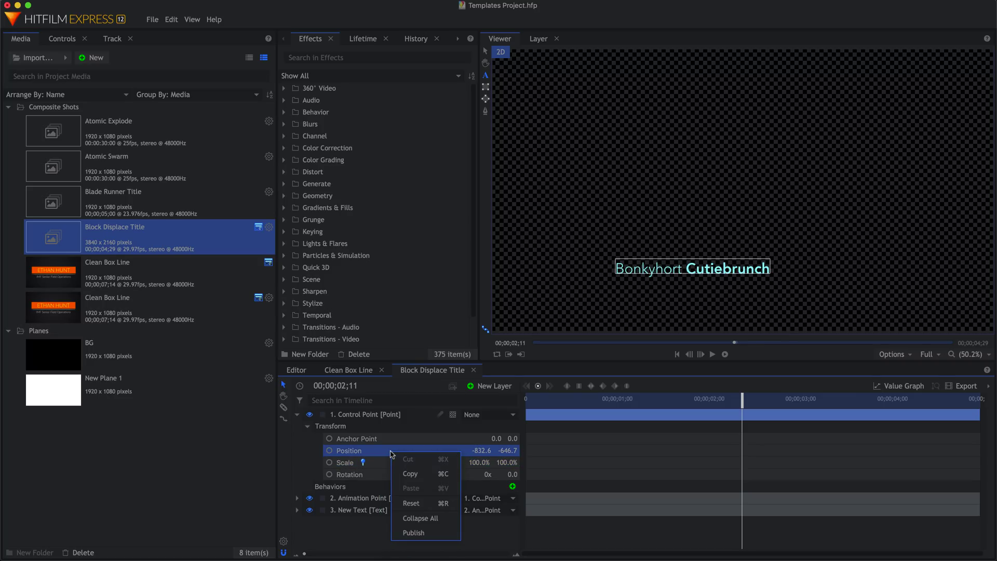
click(418, 533)
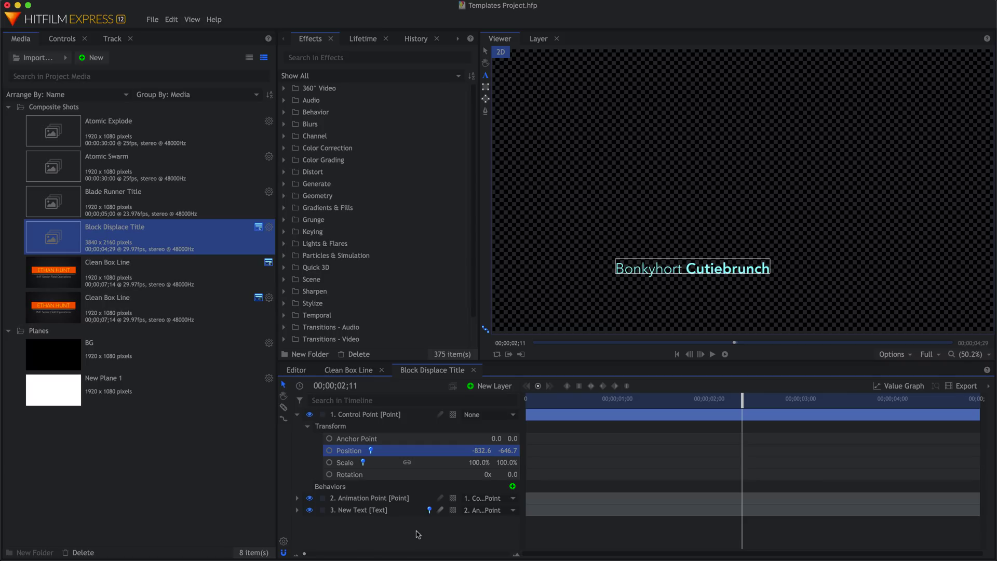
- Try moving the Control Point layer upward in the viewer with the Select tool, and undo the move
click(362, 416)
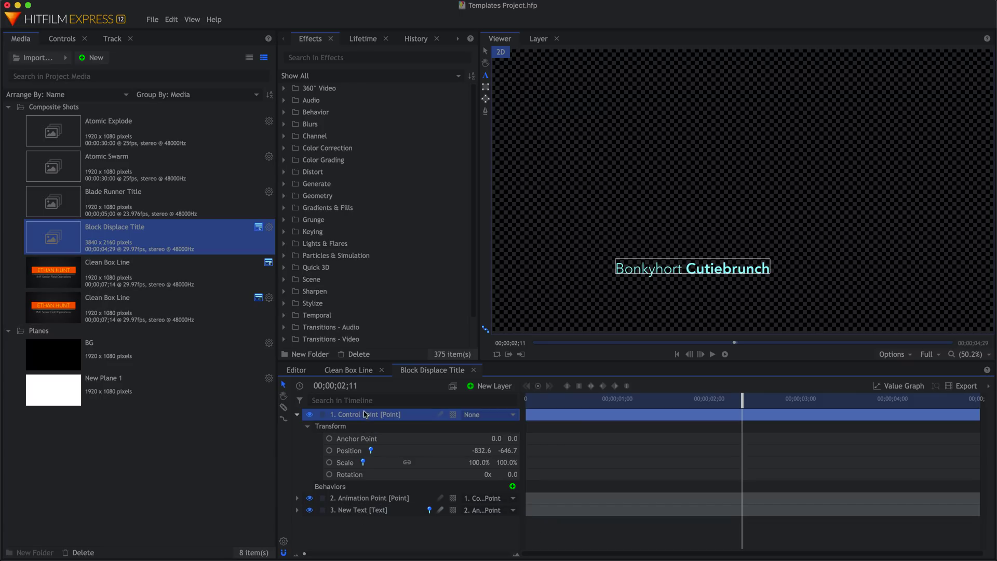
click(486, 51)
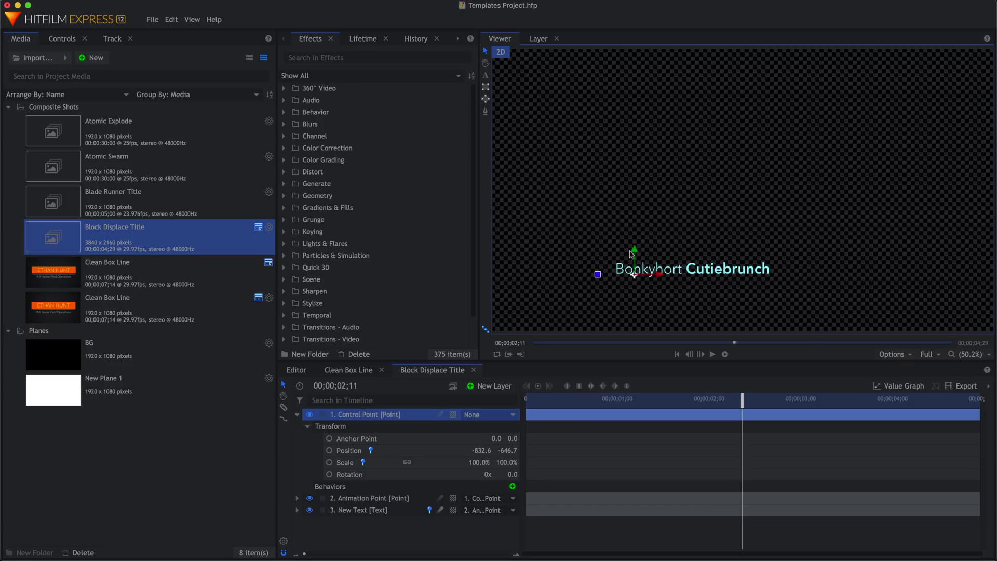
drag(632, 254, 640, 208)
key(super+z)
key(super+z)
key(super+z)
key(super+z)
- Park the playhead at 00;00;00;17 and publish the Seed property in the Block Settings of New Text's Block Displacement effect
drag(590, 403, 577, 403)
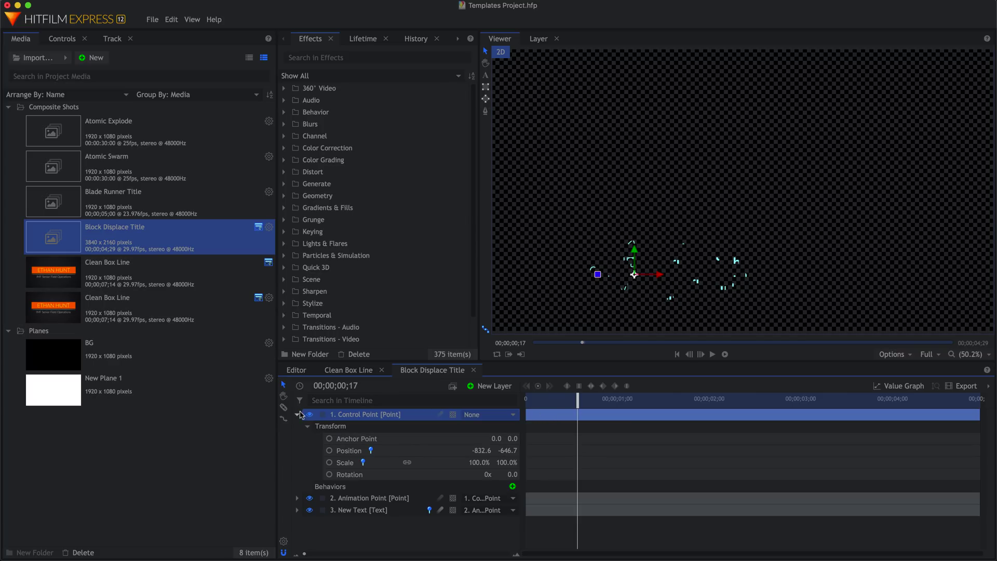
click(297, 414)
click(297, 438)
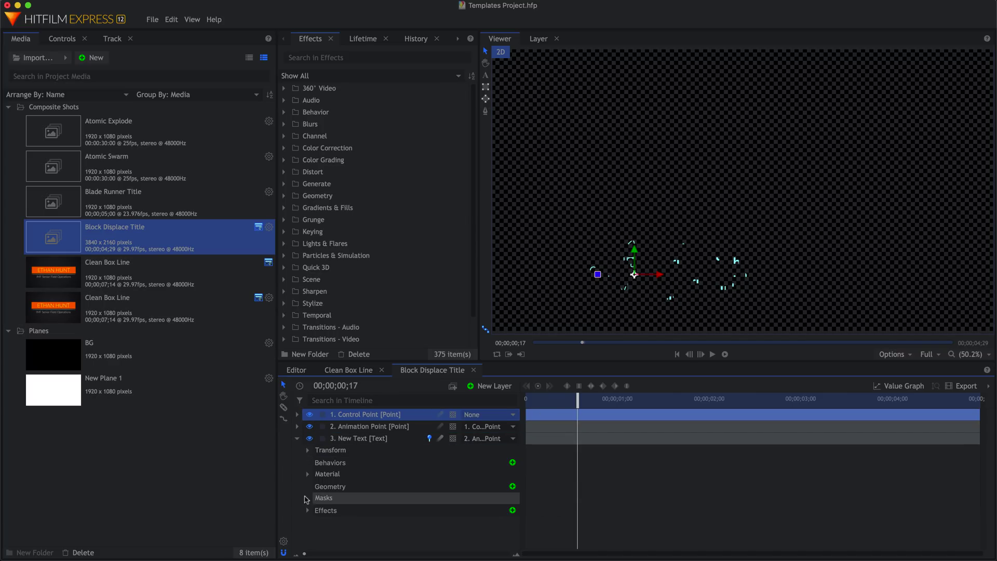
click(308, 511)
click(318, 523)
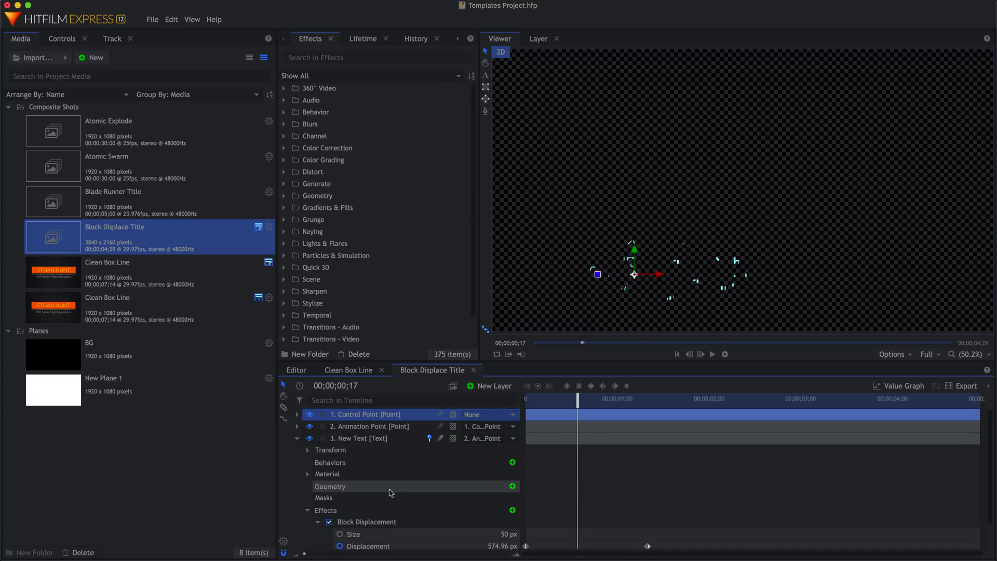
scroll(389, 490, down, 3)
double_click(382, 496)
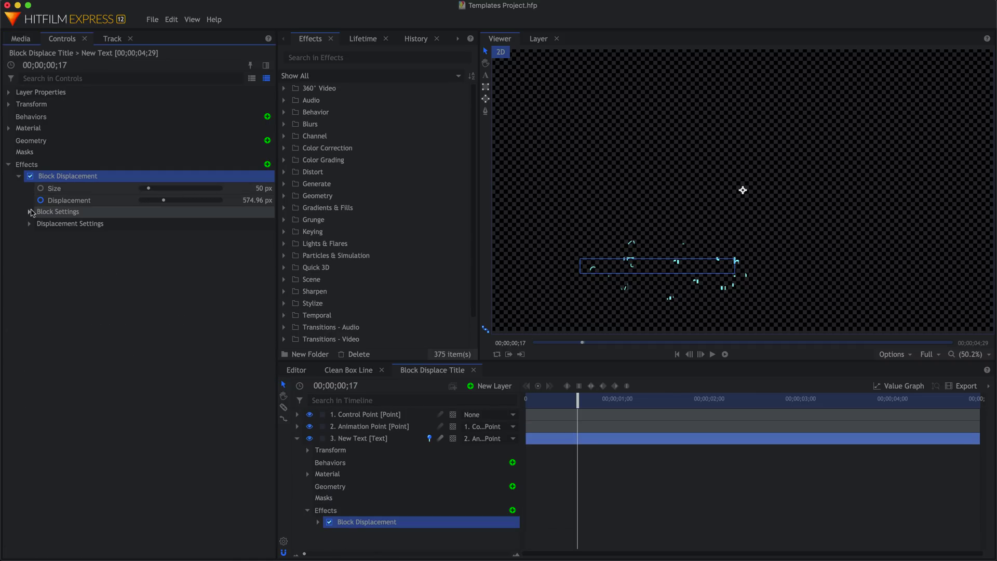
click(30, 211)
right_click(109, 225)
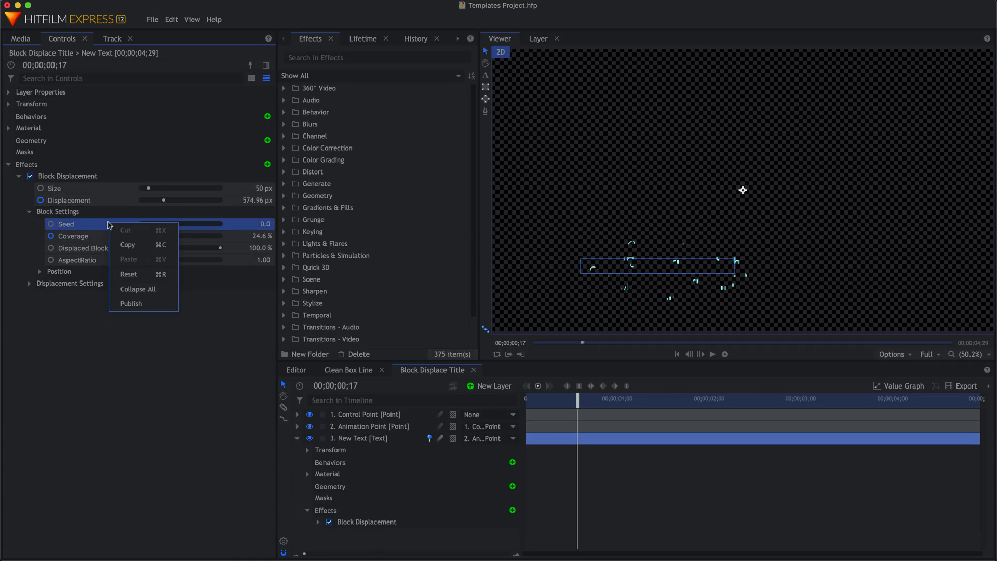
click(152, 309)
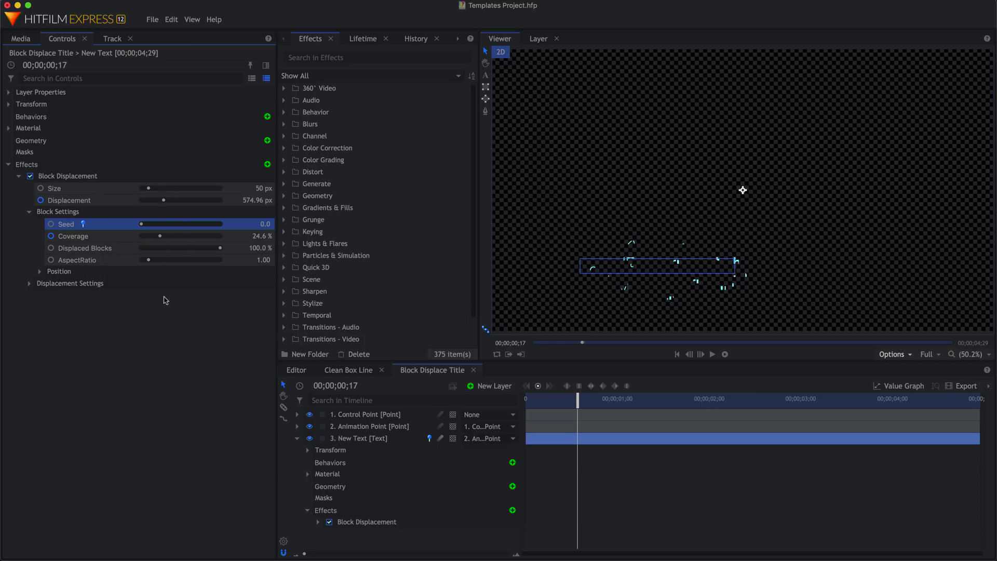
- Add the Block Displace Title composite shot to Video 1 of the Editor timeline, directly after the last Clean Box Line clip
click(25, 40)
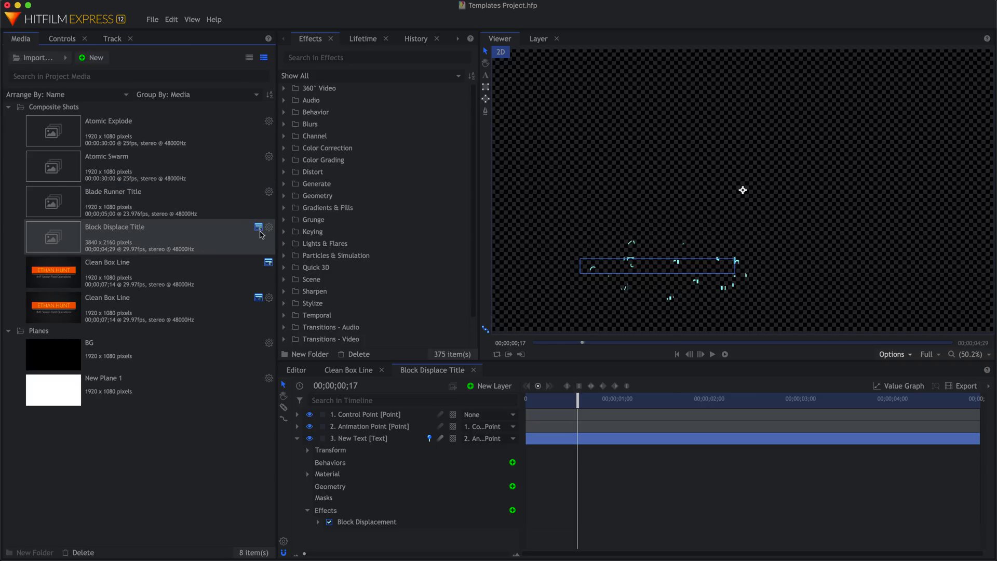
click(303, 370)
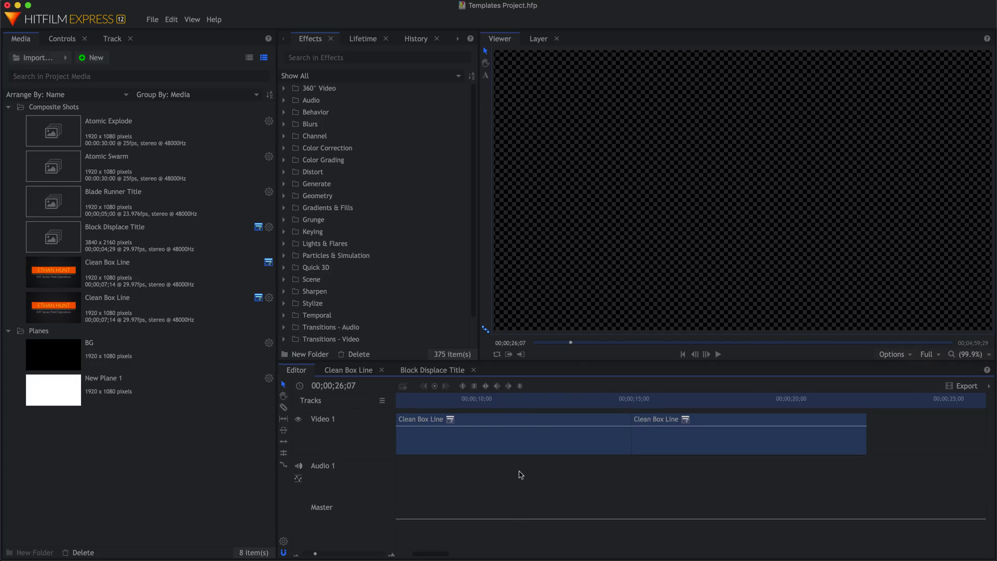
scroll(521, 474, right, 5)
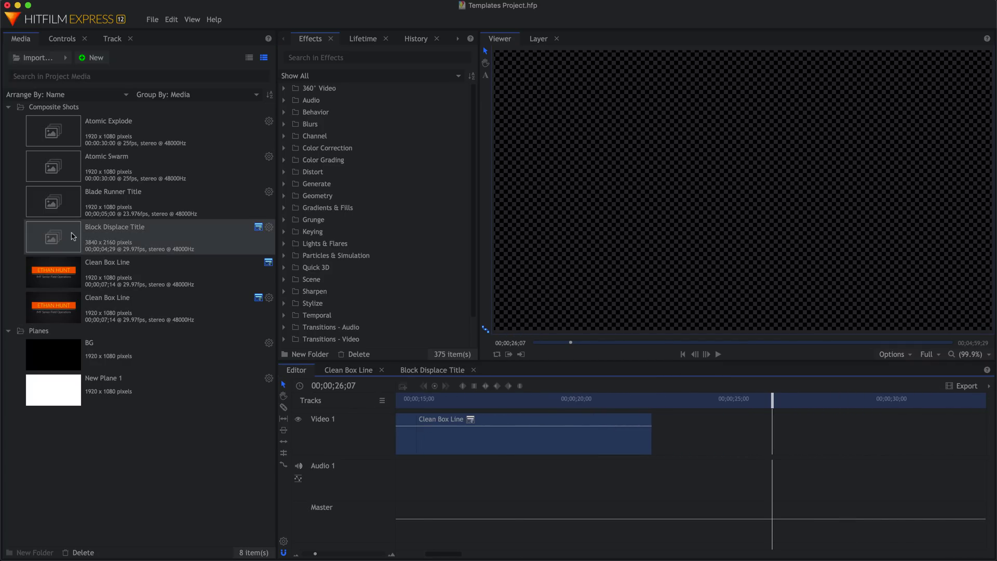
drag(74, 236, 655, 443)
- Show the Block Displace Title clip's published controls and scrub its animation, parking the playhead at 00;00;24;13
click(62, 39)
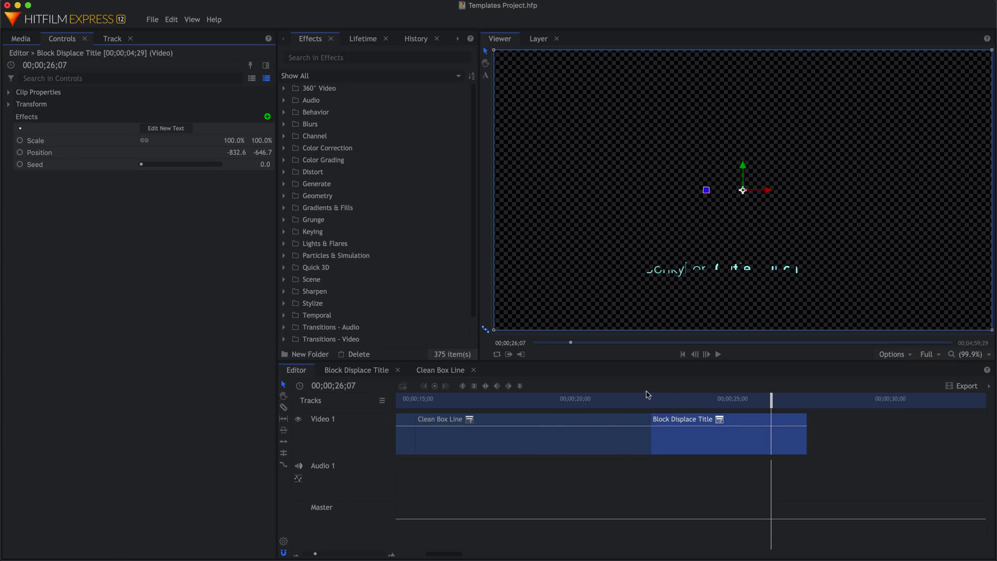
click(666, 400)
drag(666, 399, 716, 405)
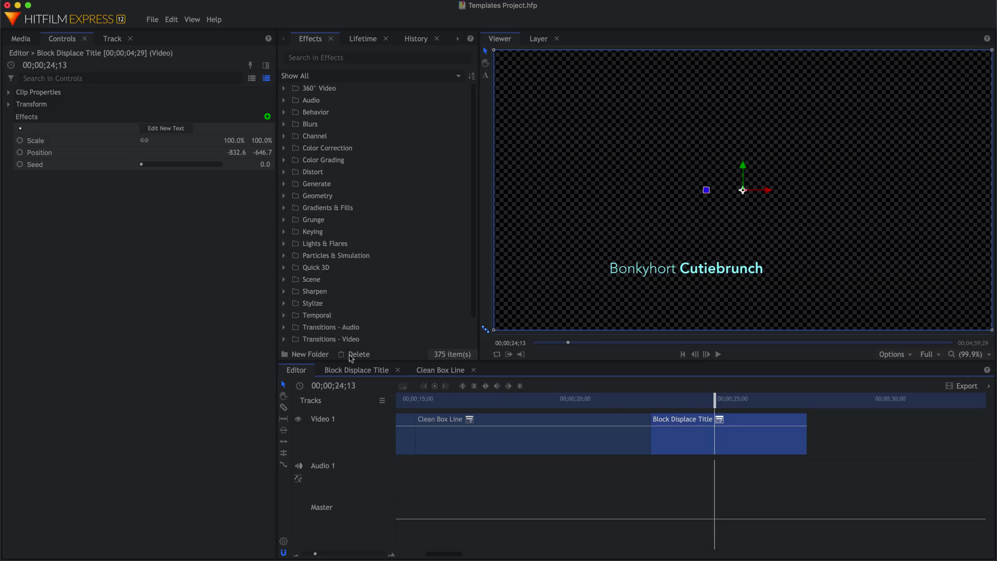
- Save the Block Displace Title composite shot as template Block Displace Title.hfcs, with Block Displacement.png from the Desktop as its thumbnail
click(21, 38)
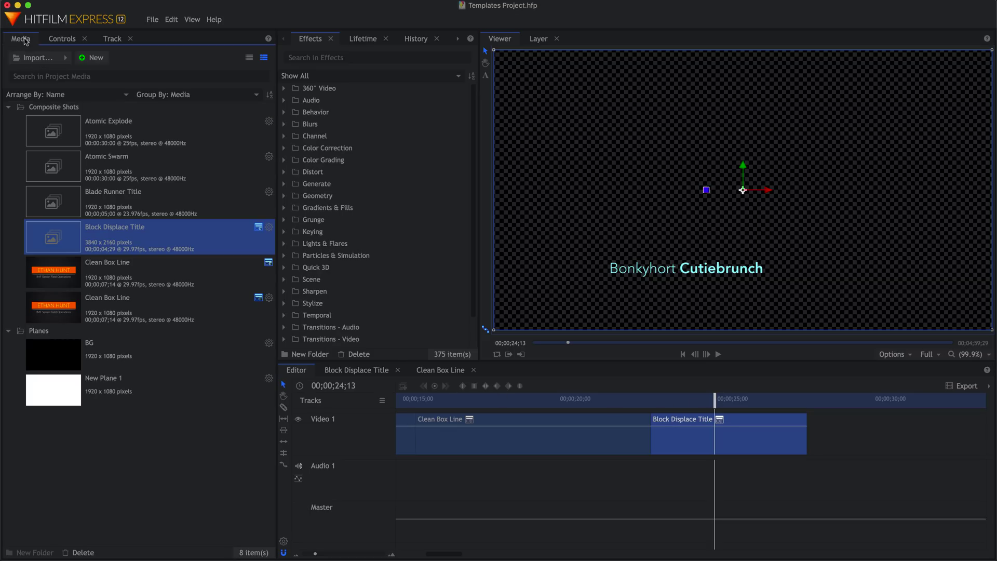
right_click(218, 240)
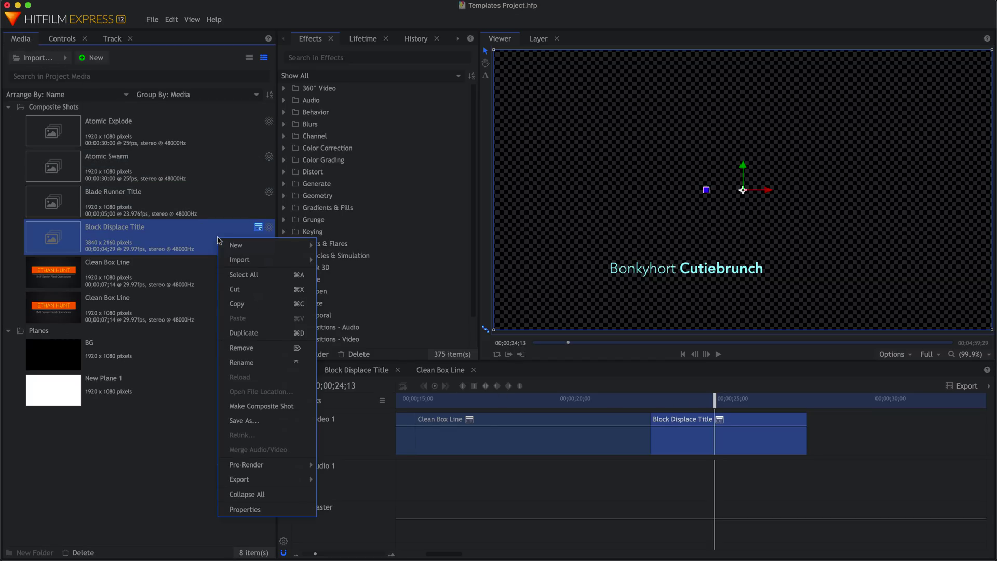
click(257, 422)
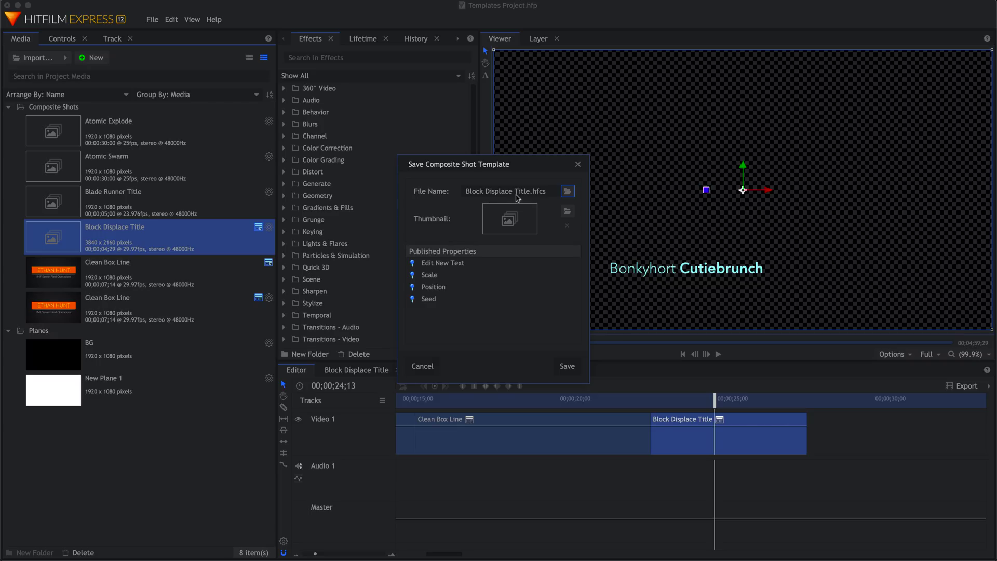
click(568, 211)
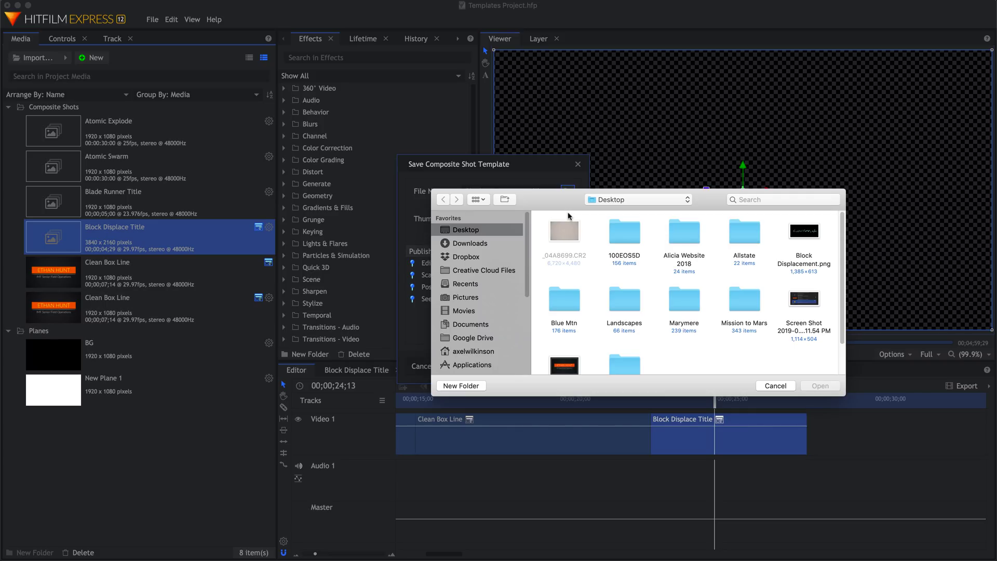
click(805, 236)
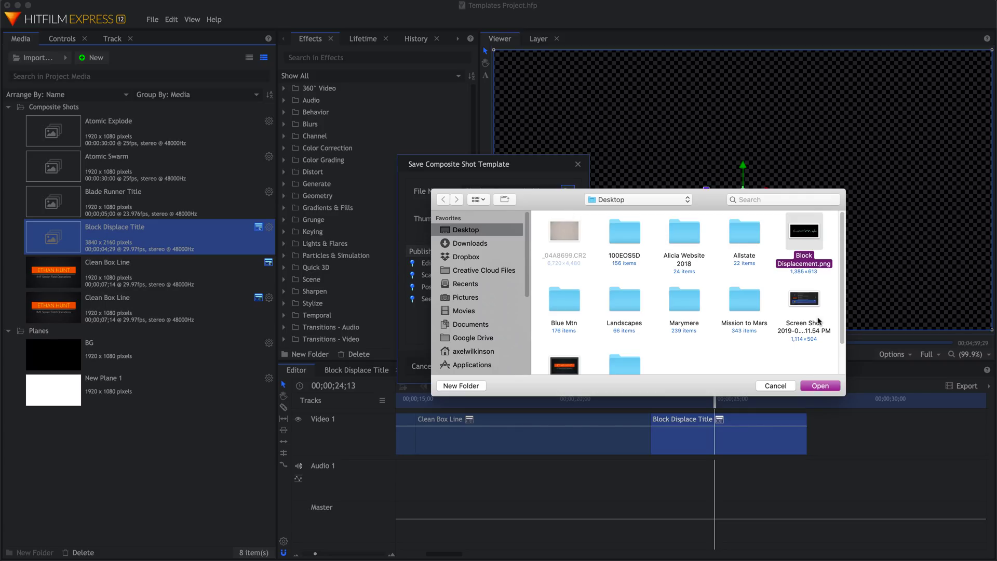
click(819, 387)
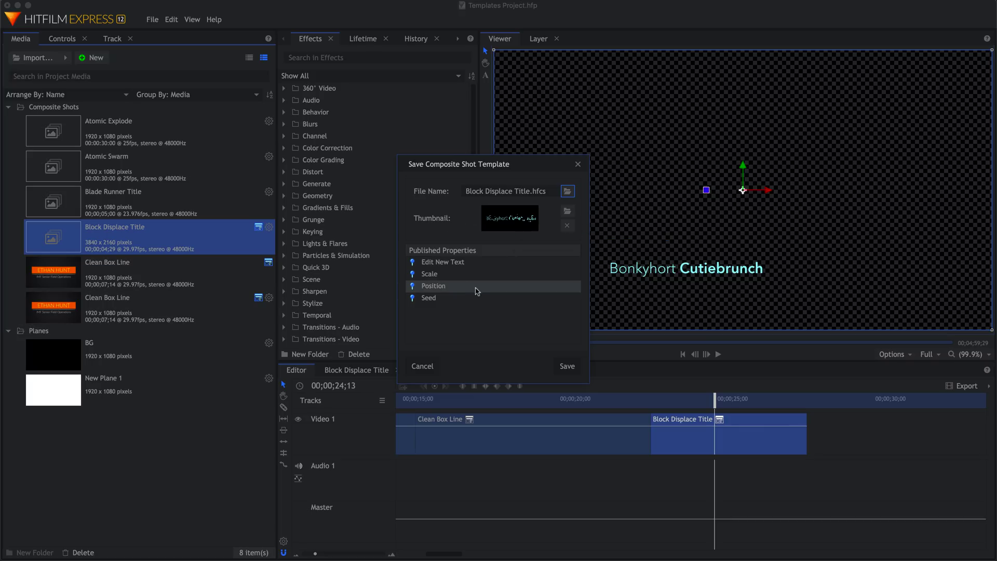
click(566, 367)
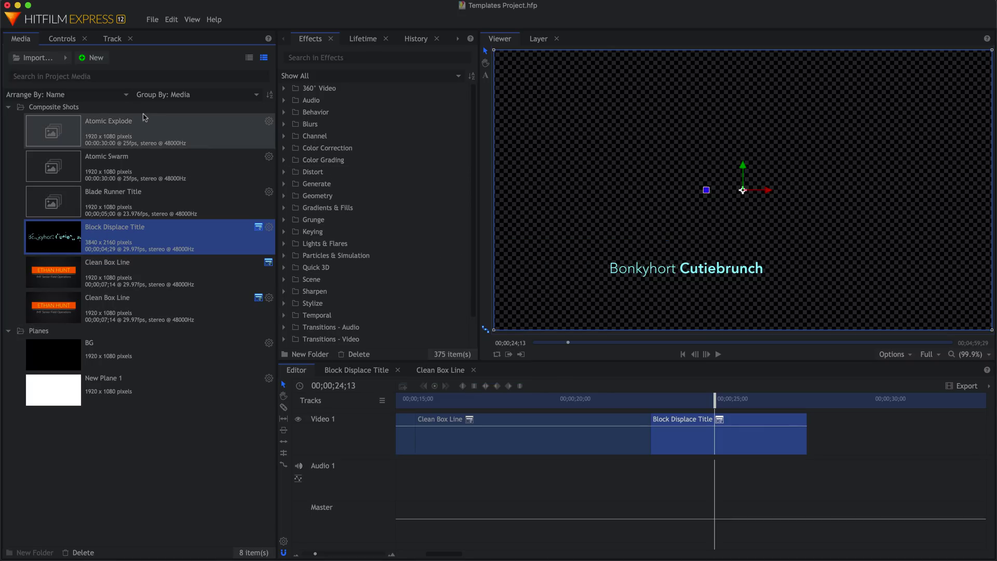
- Import Block Displace Title.hfcs from the Desktop into the project as a composite shot
click(65, 57)
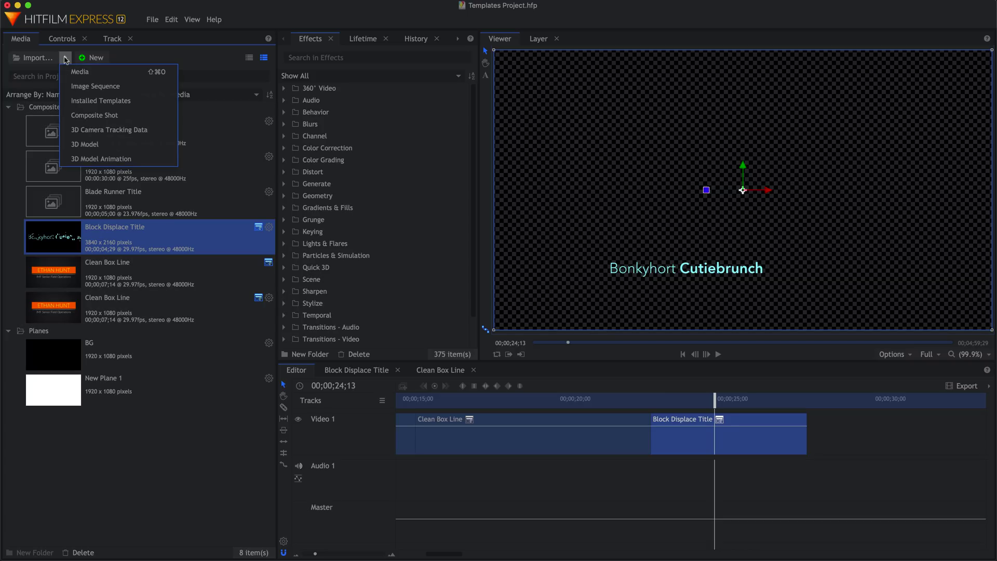
click(125, 115)
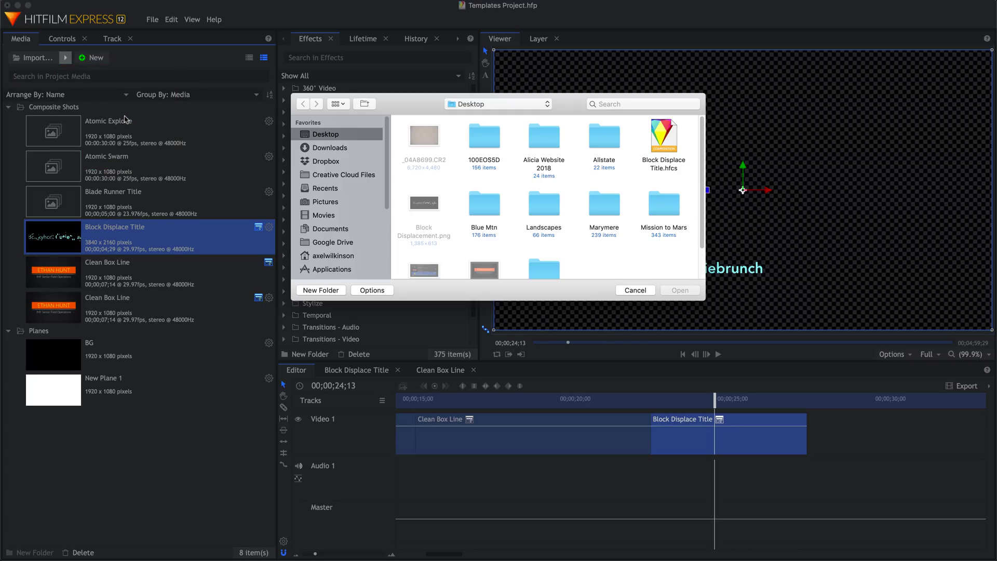
click(668, 144)
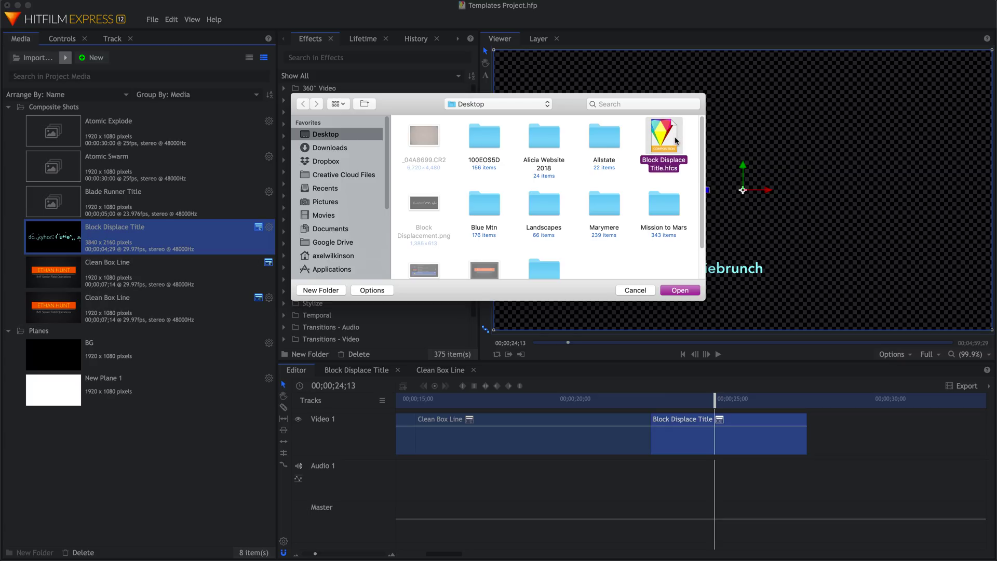
click(680, 289)
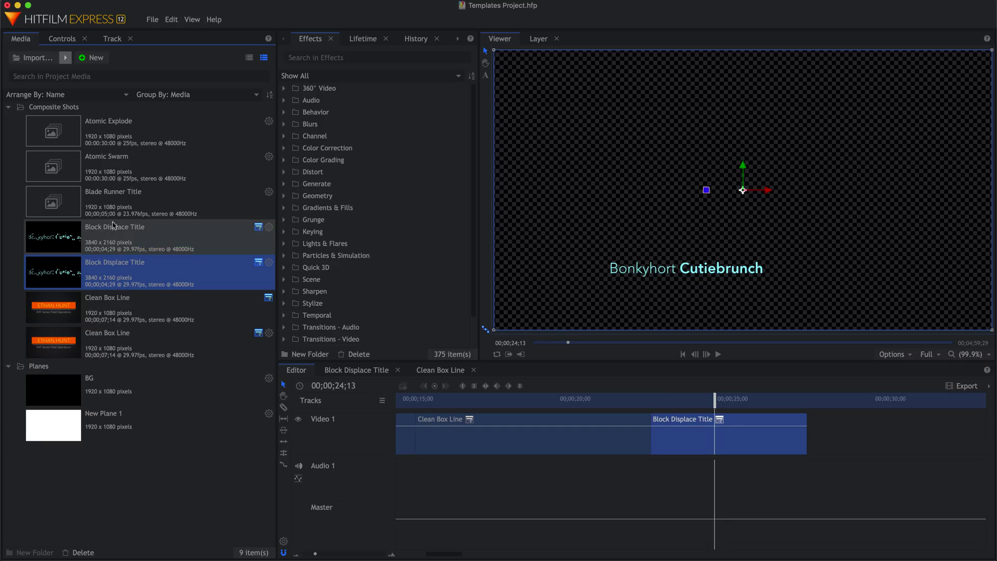
- Check the list of installed templates available for import and close it without importing anything
click(65, 58)
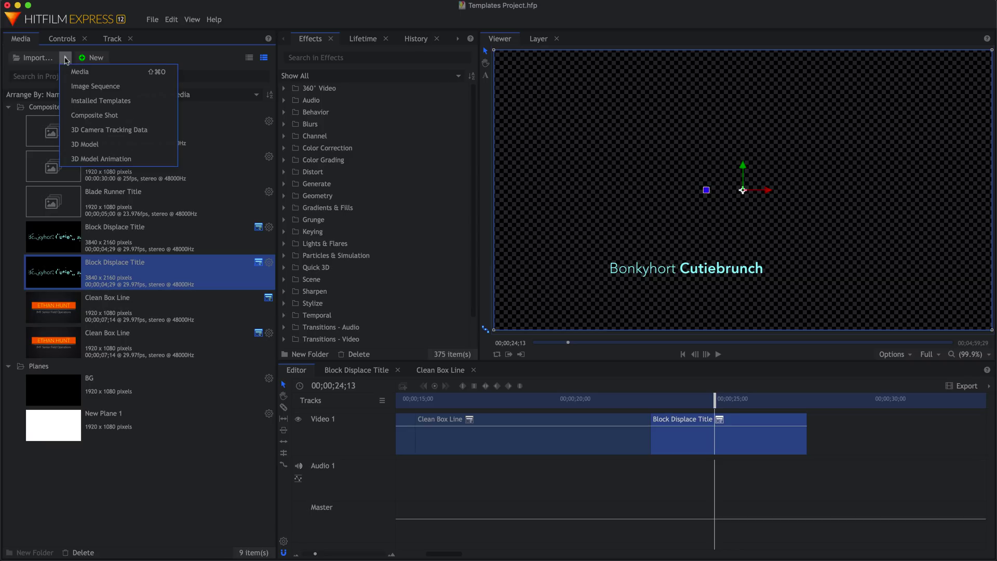
click(140, 102)
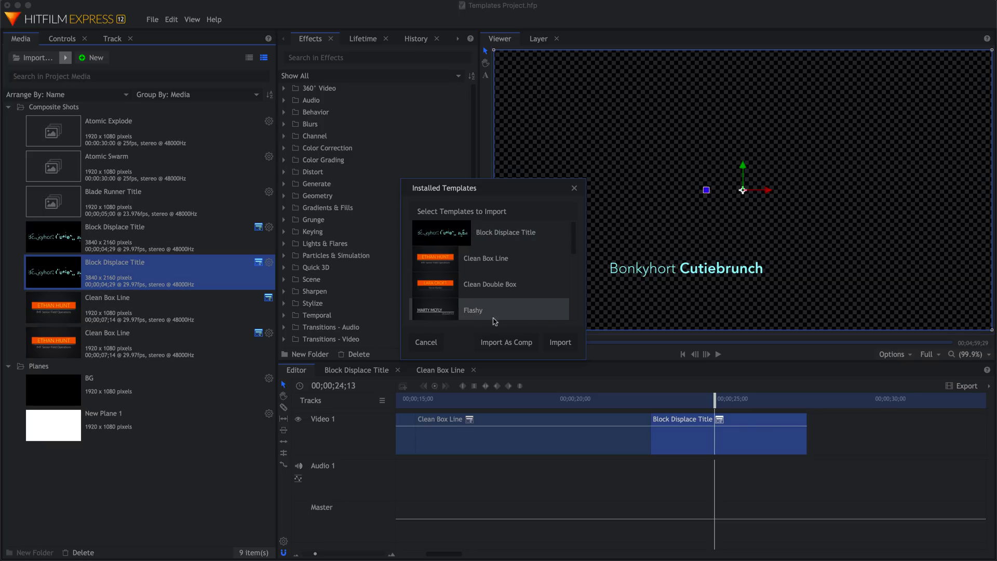
click(435, 345)
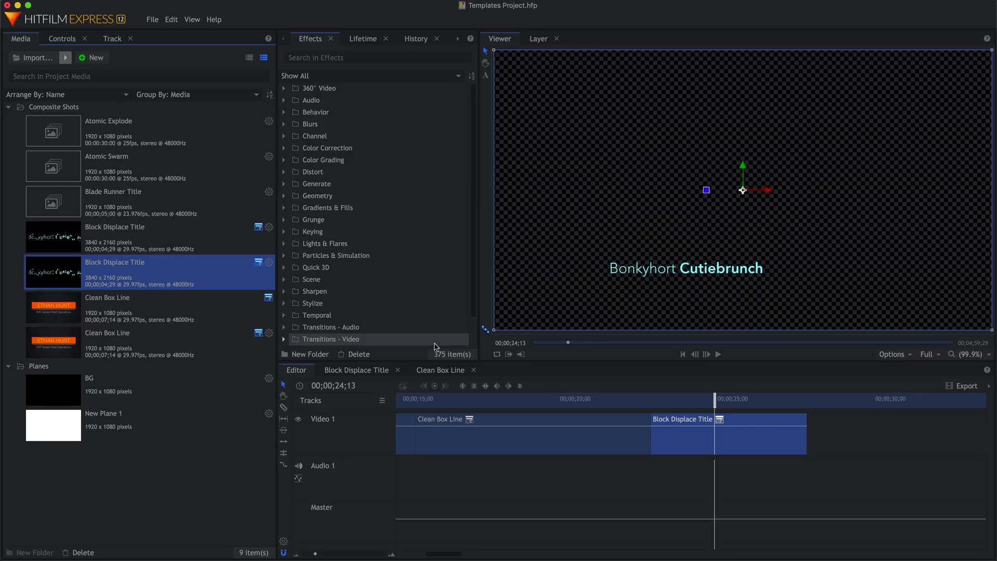
- Open the Atomic Explode and Blade Runner Title composite shots to view them, and return to the Editor timeline
click(97, 136)
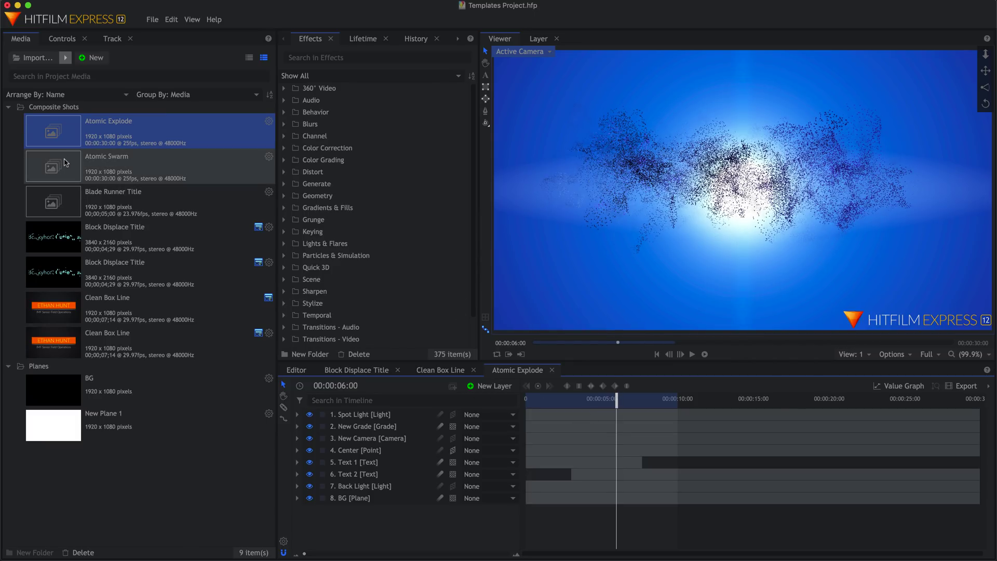
double_click(71, 205)
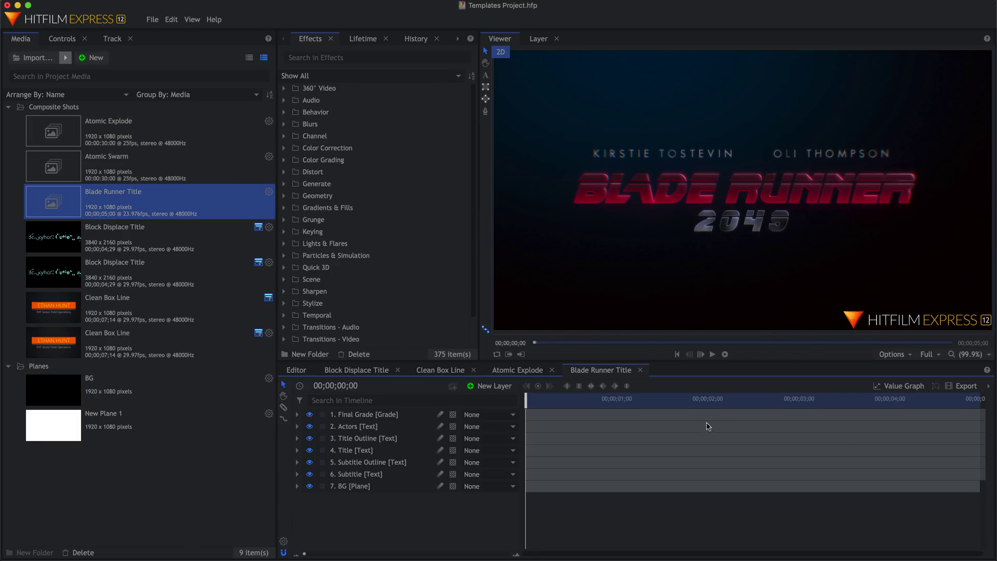
click(297, 371)
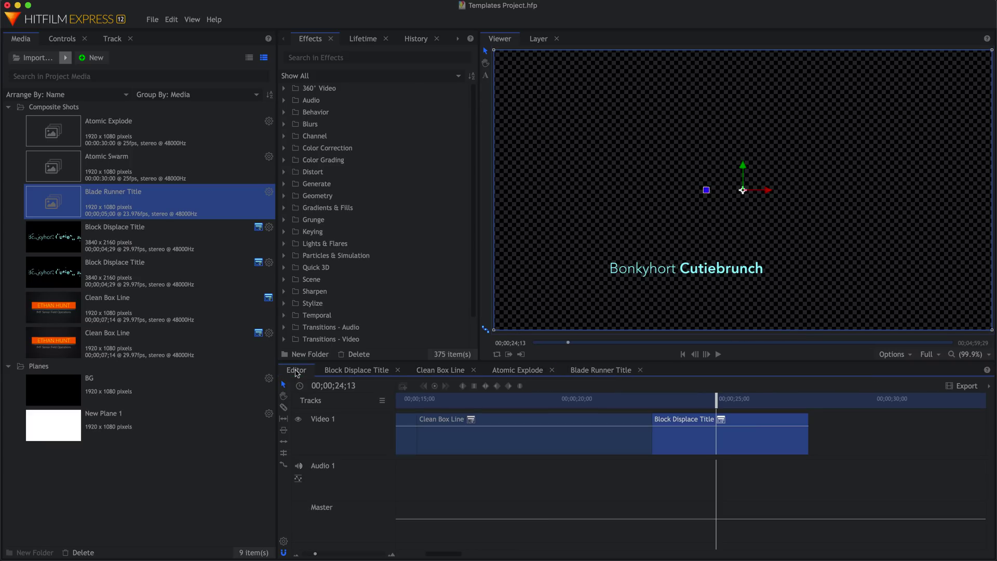